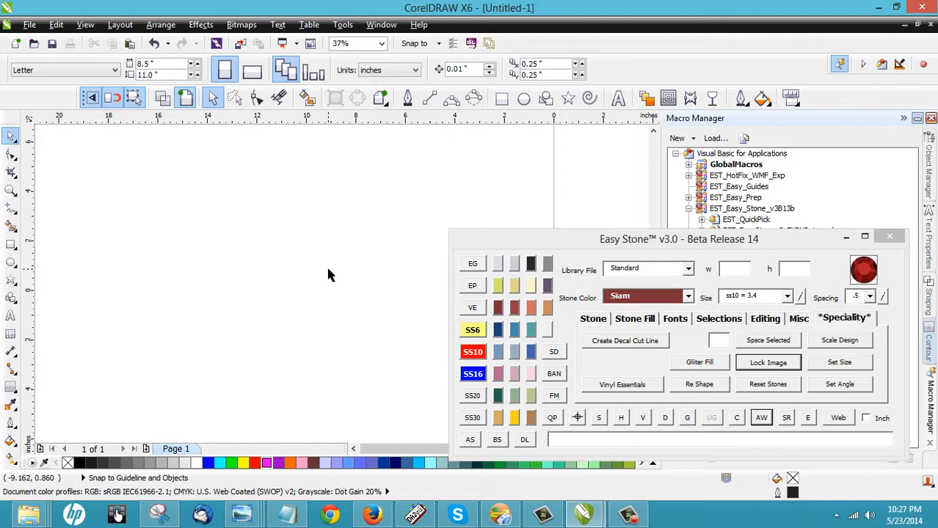
- Import the eagle logo EPS as editable with text as curves and place it in the empty area beside the page
drag(0, 258, 224, 270)
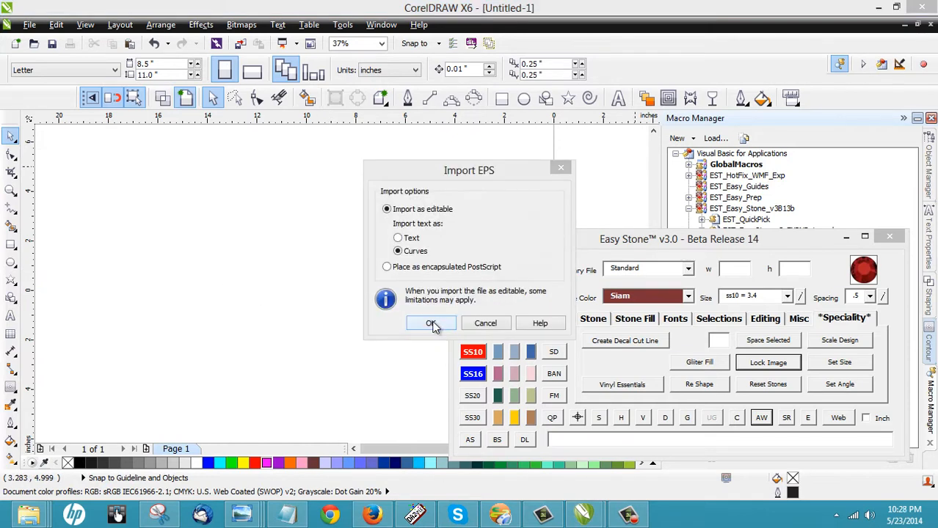
click(430, 320)
click(293, 314)
drag(246, 292, 254, 277)
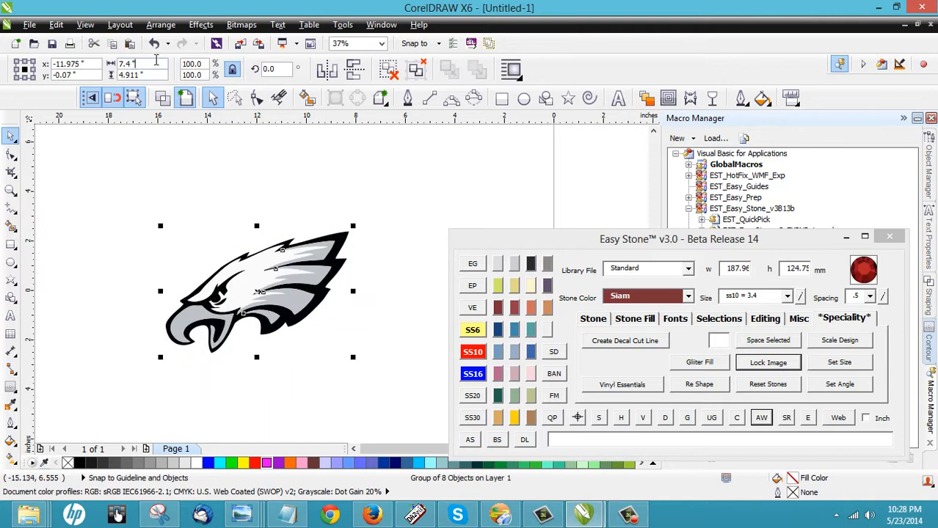
- Set the imported eagle logo's width to 9 inches with its proportions locked
click(128, 64)
text(9)
key(Return)
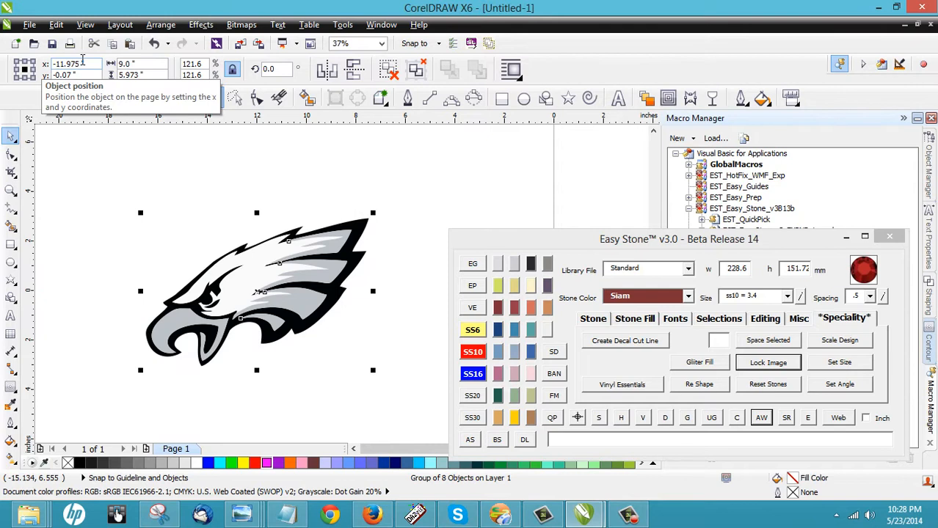
- Add a weed box around the eagle logo and fill the box with orange
click(761, 417)
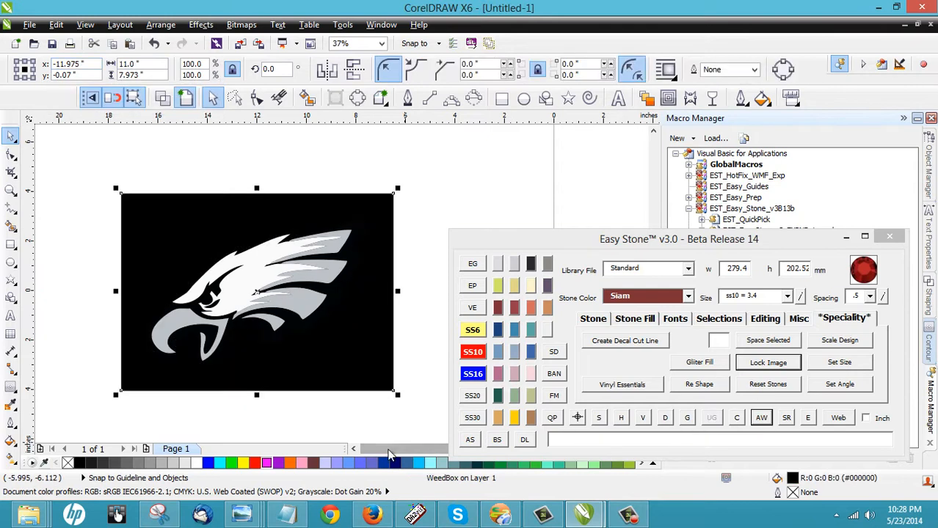
click(289, 462)
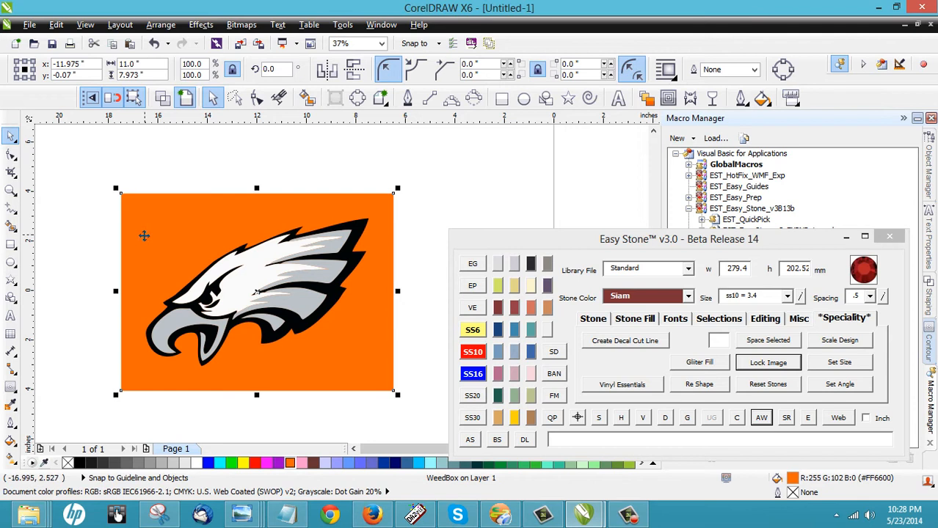
click(53, 170)
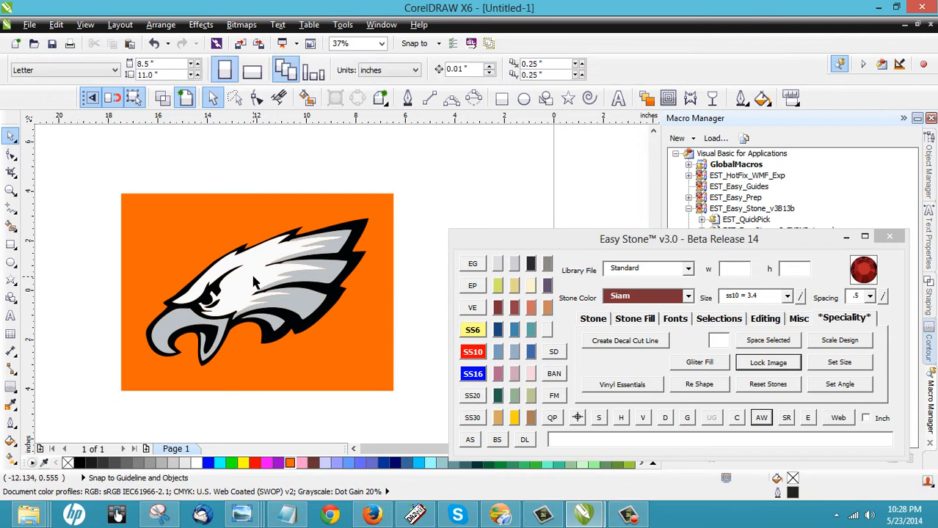
- Ungroup the eagle logo and fill its white head shape with magenta
click(253, 282)
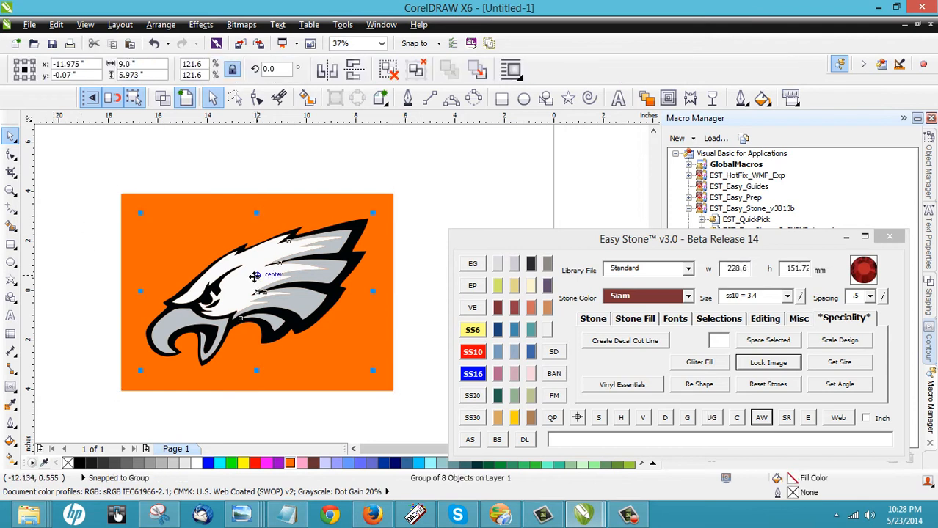
click(711, 418)
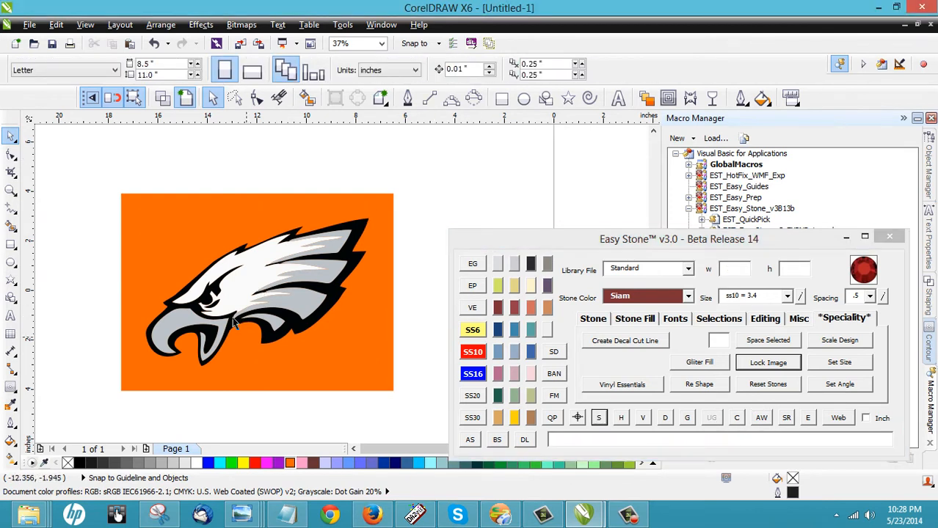
click(242, 294)
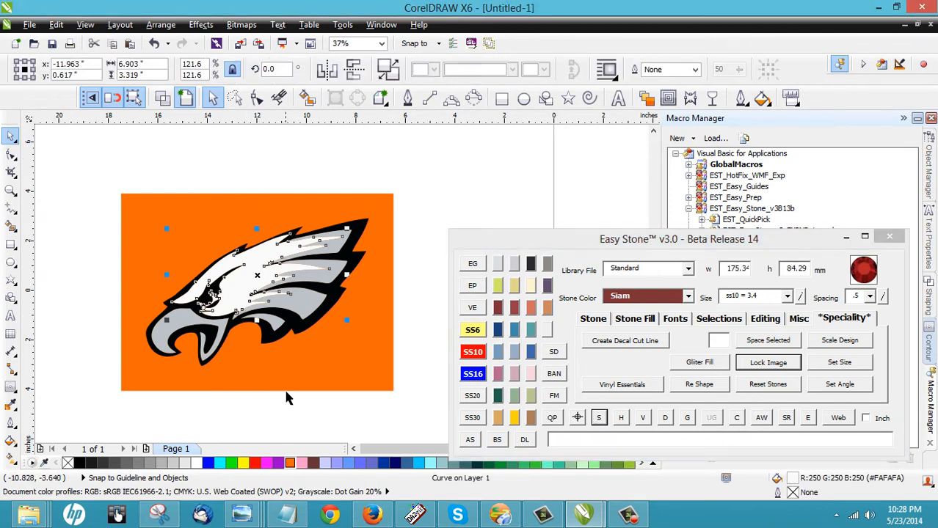
click(268, 463)
click(413, 281)
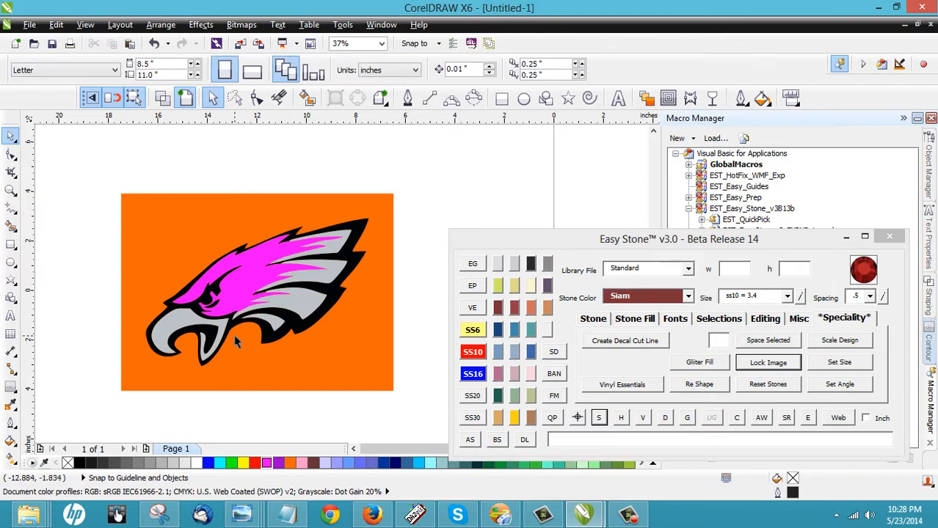
- Examine how the grey beak and magenta head shapes sit as separate curves against the black part of the eagle
scroll(234, 334, up, 2)
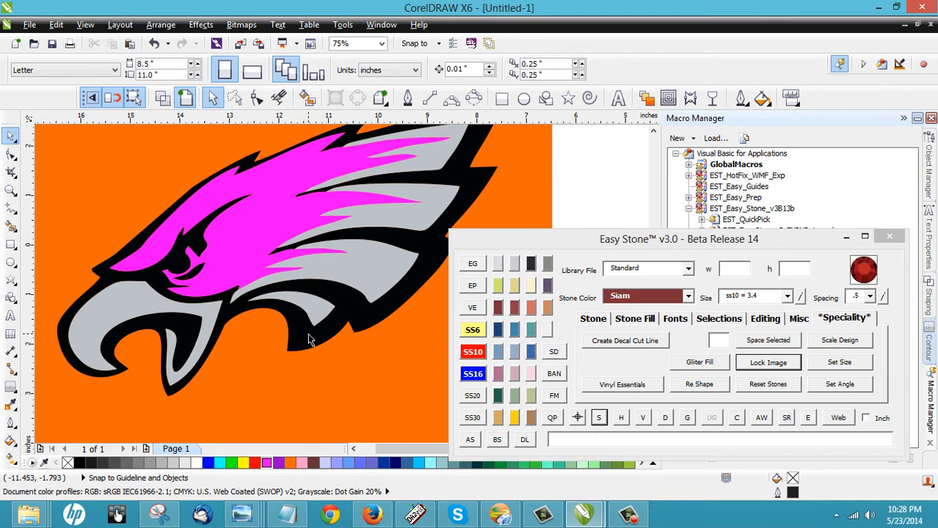
click(114, 310)
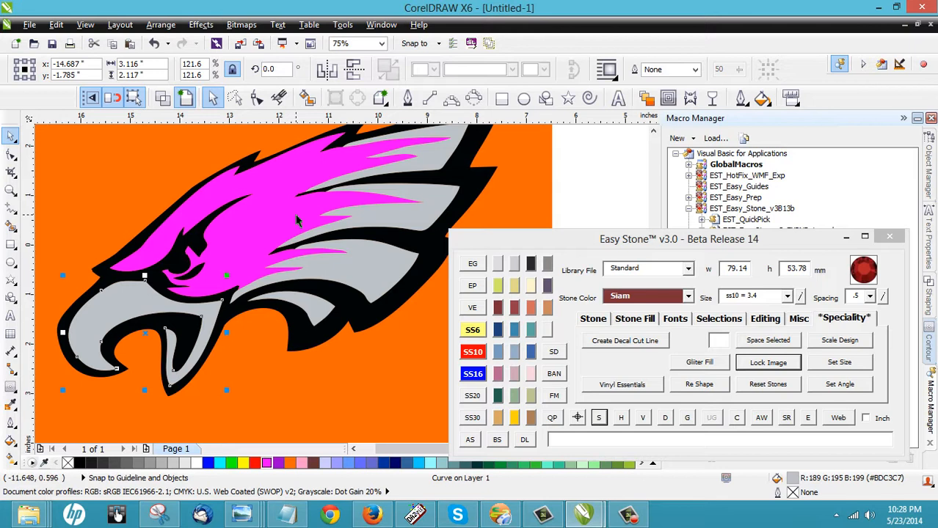
click(394, 199)
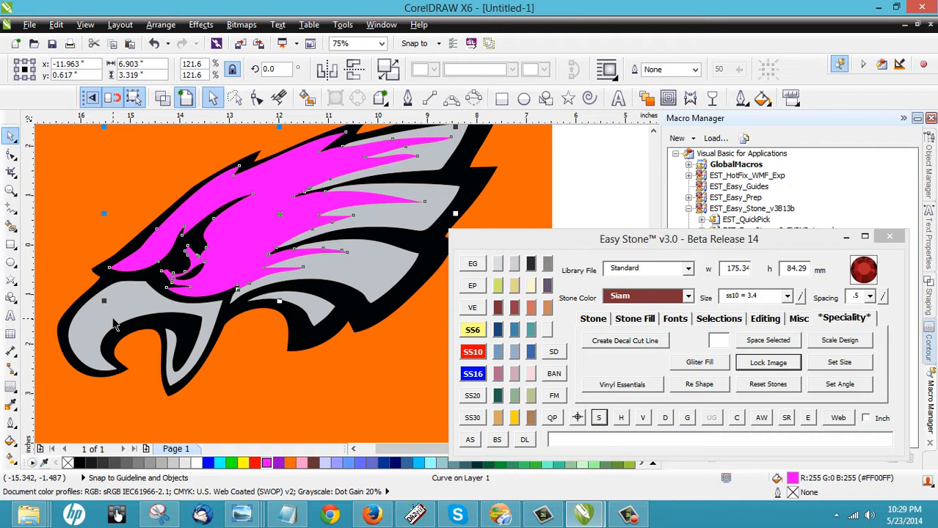
click(585, 168)
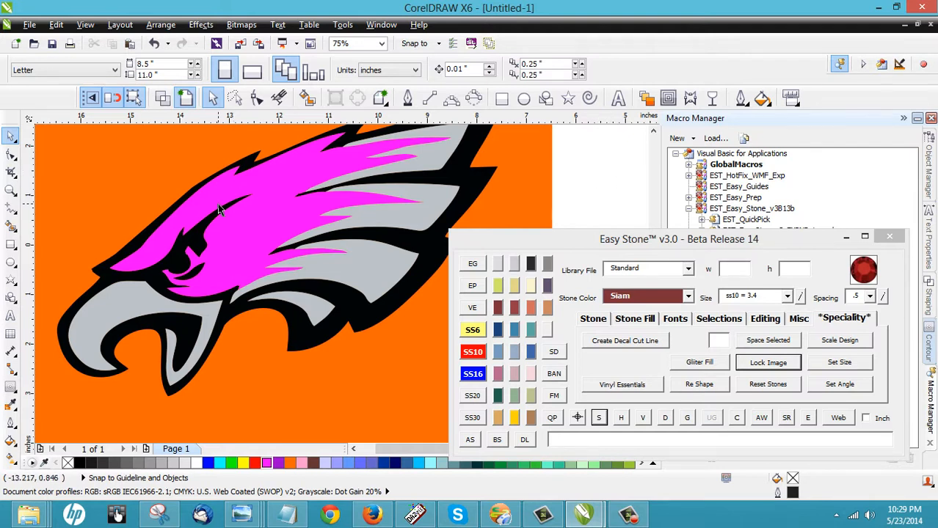
- Pull the eagle apart by moving the magenta head, the grey beak and feather shapes, and the black shape away from each other
scroll(267, 216, down, 1)
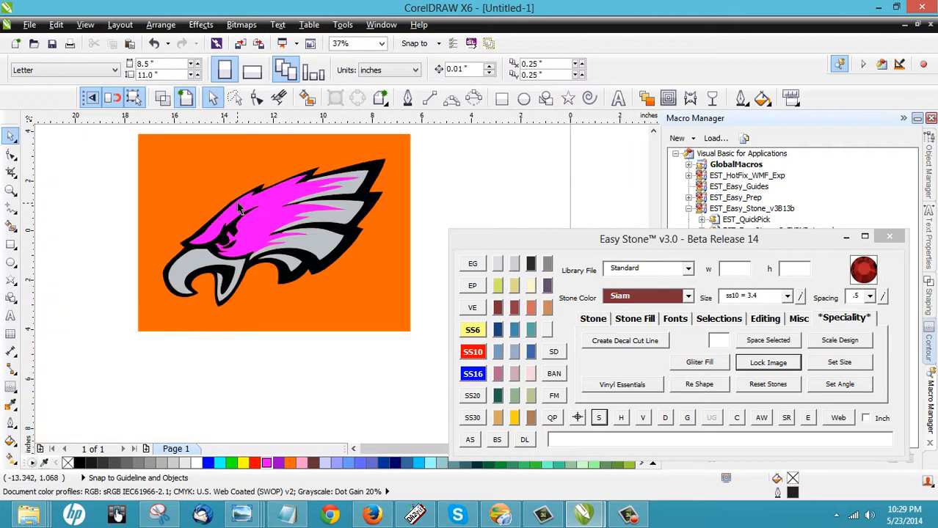
drag(270, 207, 164, 170)
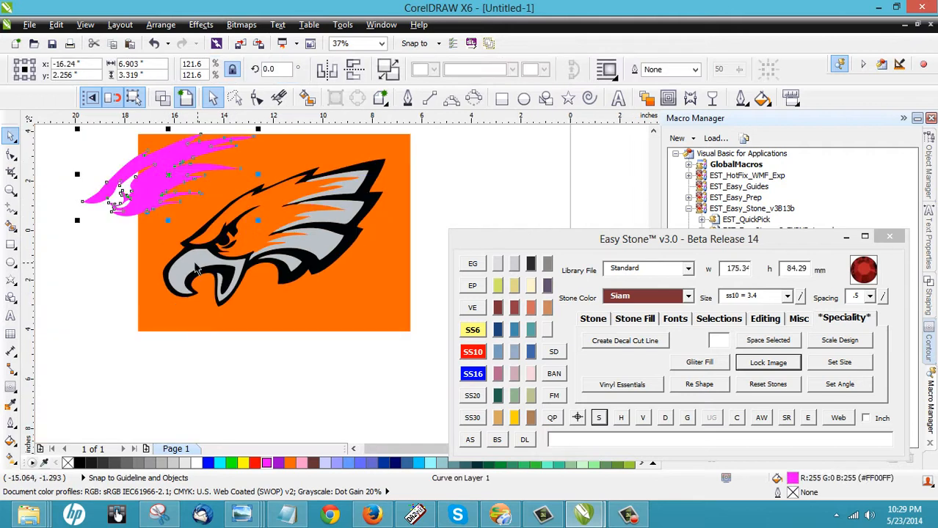
drag(185, 268, 108, 325)
drag(298, 263, 399, 316)
drag(345, 214, 475, 218)
drag(357, 186, 494, 164)
click(235, 382)
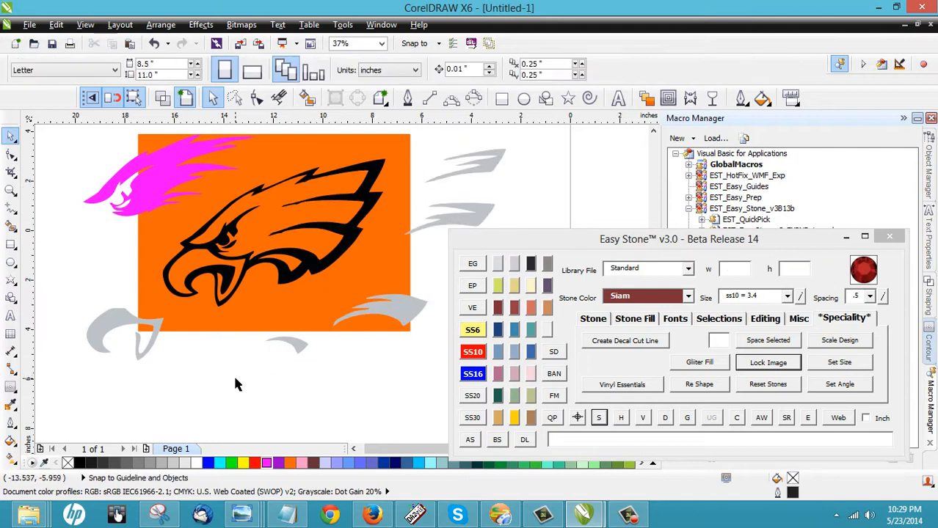
drag(313, 263, 331, 406)
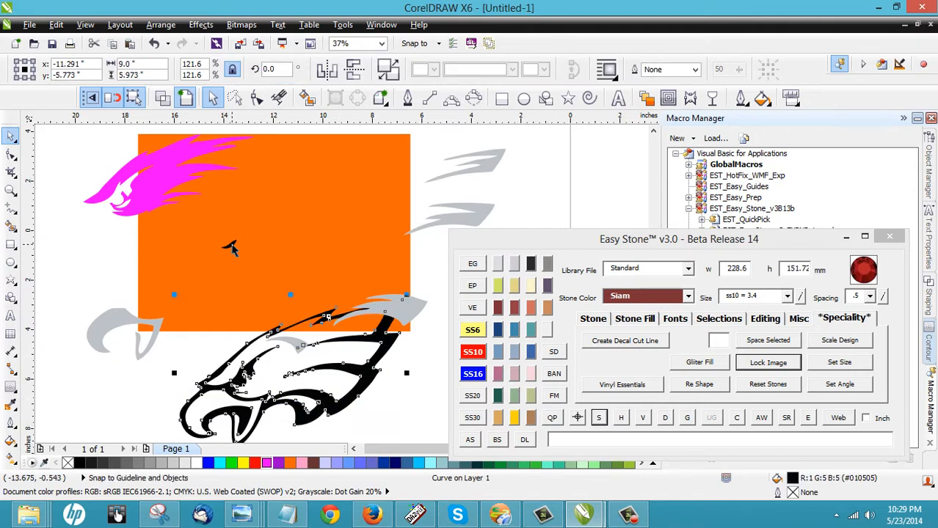
- Undo all the moves that pulled the eagle's pieces apart and clear the selection
key(ctrl+z)
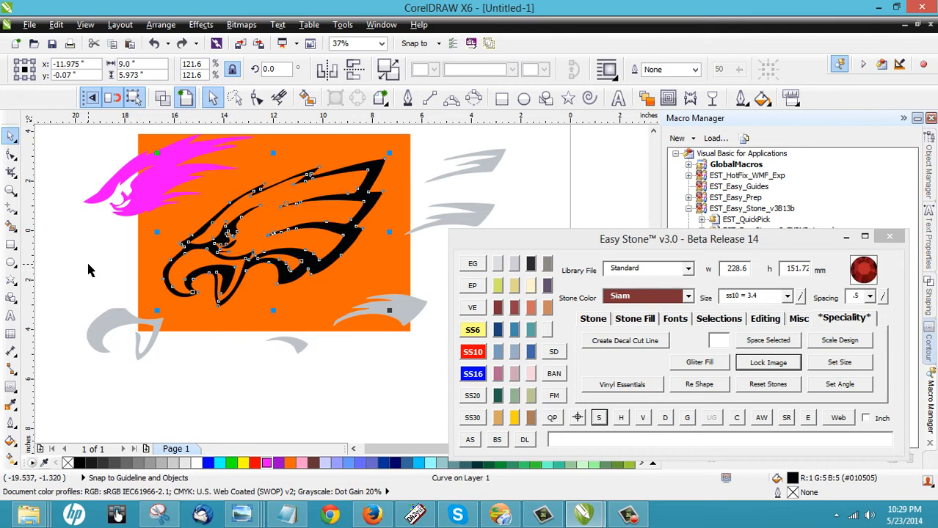
key(ctrl+z)
key(ctrl+z)
key(ctrl+z)
key(ctrl+z)
key(ctrl+z)
key(ctrl+z)
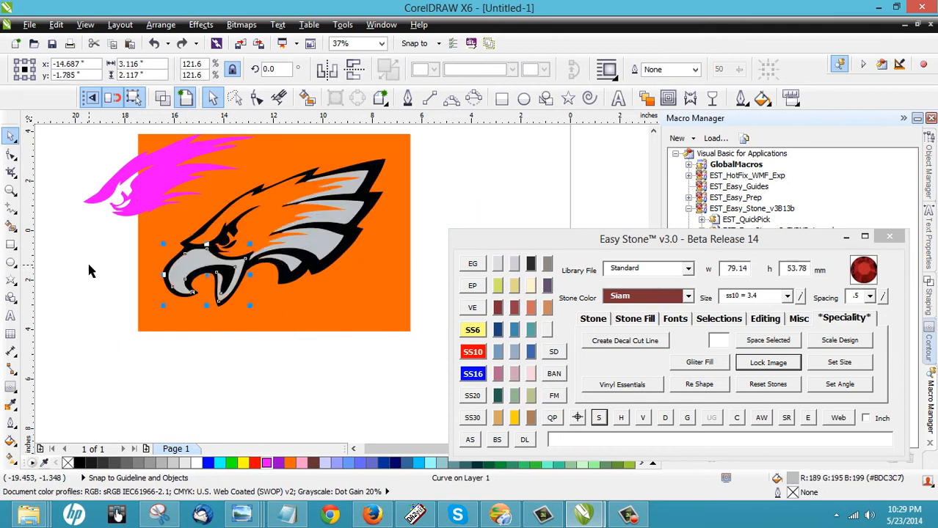
click(89, 270)
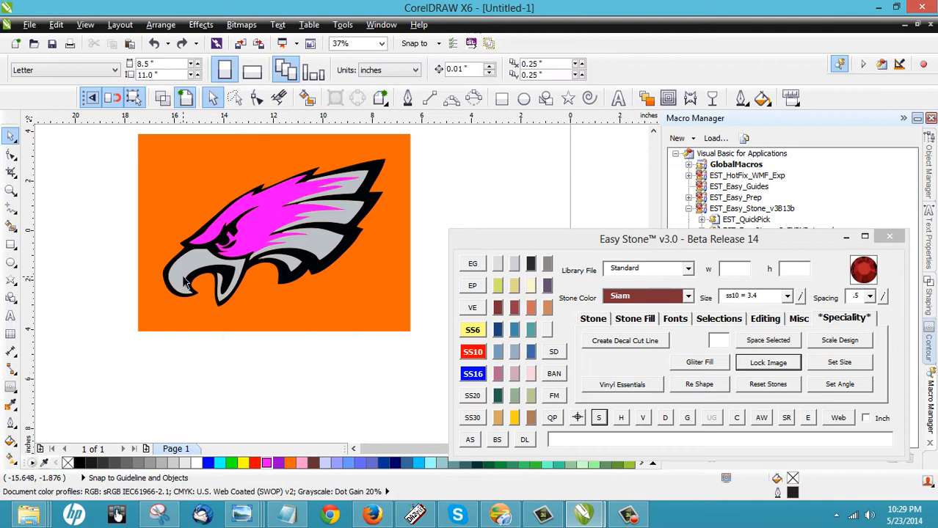
- Shift the grey beak shape slightly downward to expose the orange box along its upper edge
scroll(157, 276, up, 2)
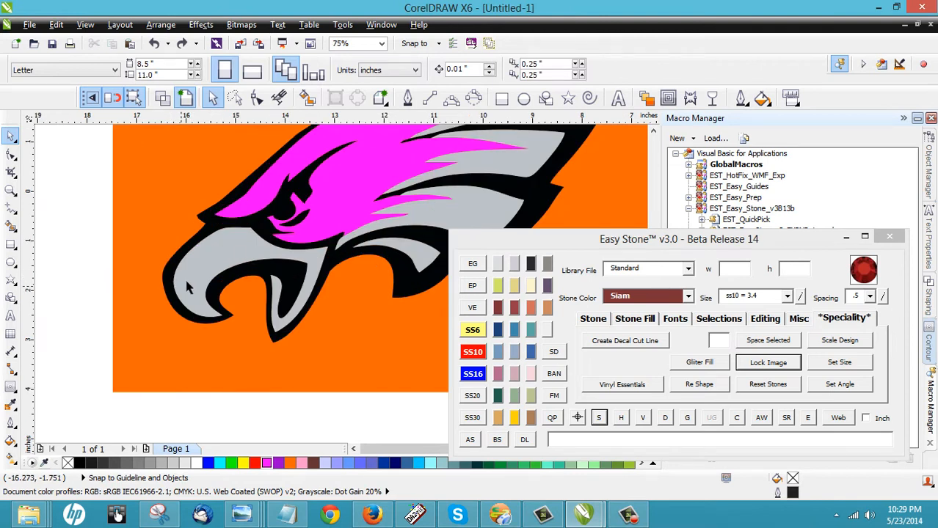
scroll(192, 282, up, 1)
click(230, 233)
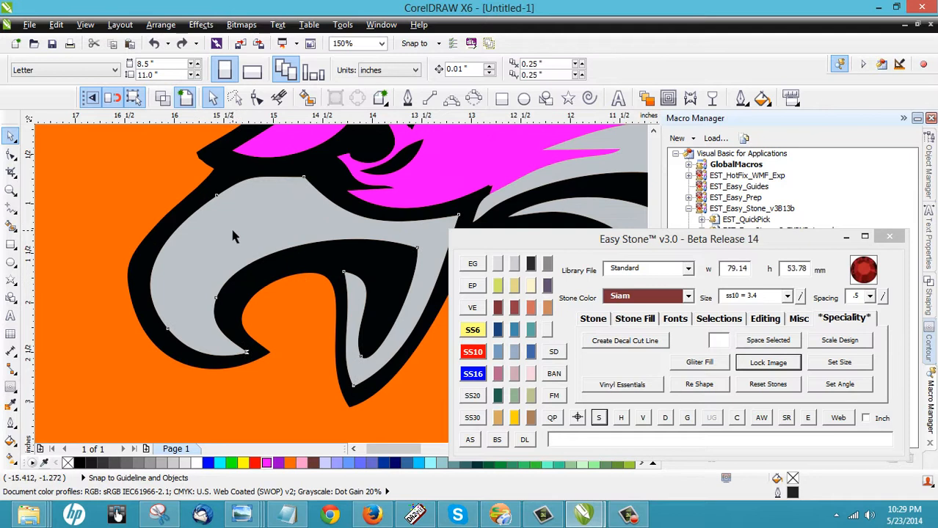
drag(232, 230, 232, 233)
click(157, 180)
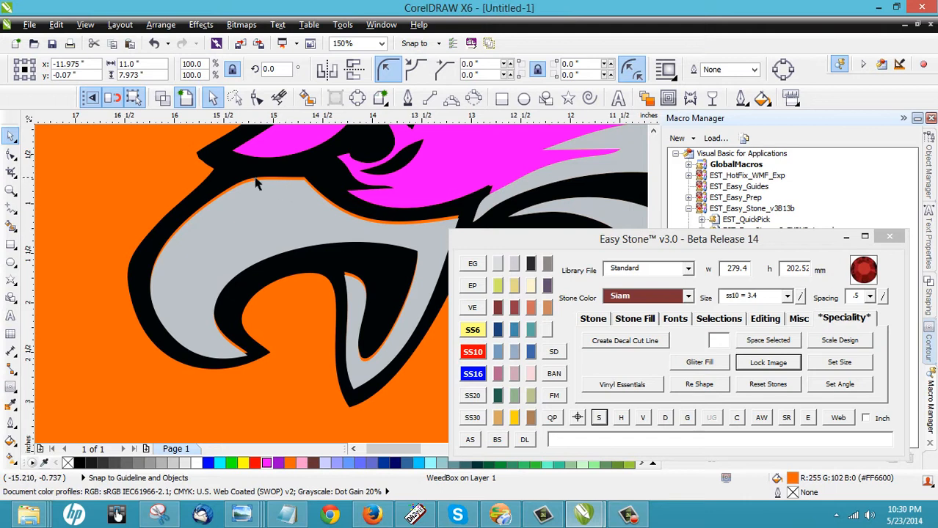
- Move the grey beak shape back up against the edge of the black shape
scroll(265, 181, up, 1)
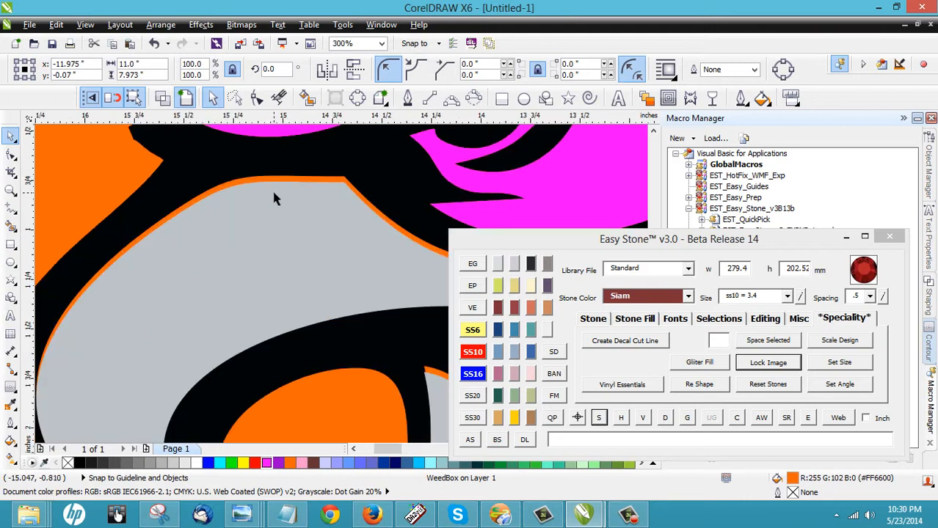
click(274, 193)
key(Up)
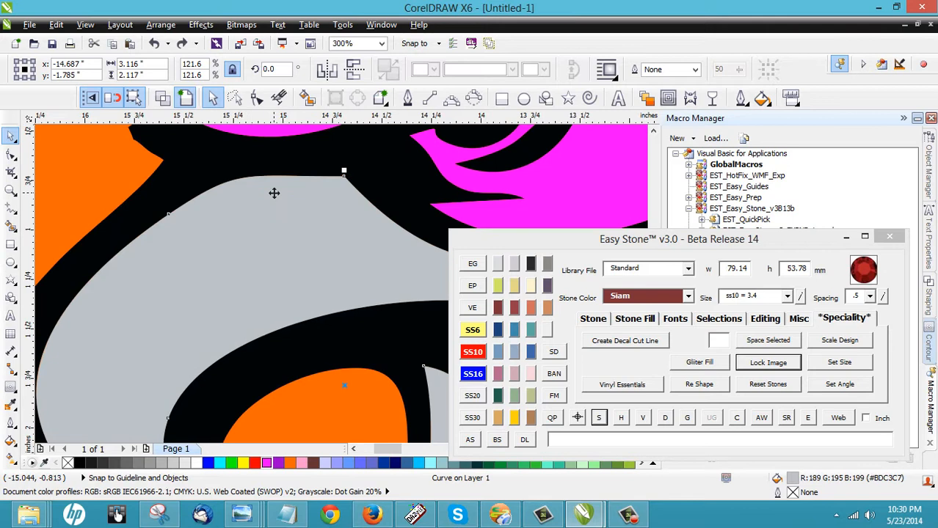
- Show the artwork in wireframe and shift the beak curve slightly downward to separate it from the black shape's edge
click(163, 99)
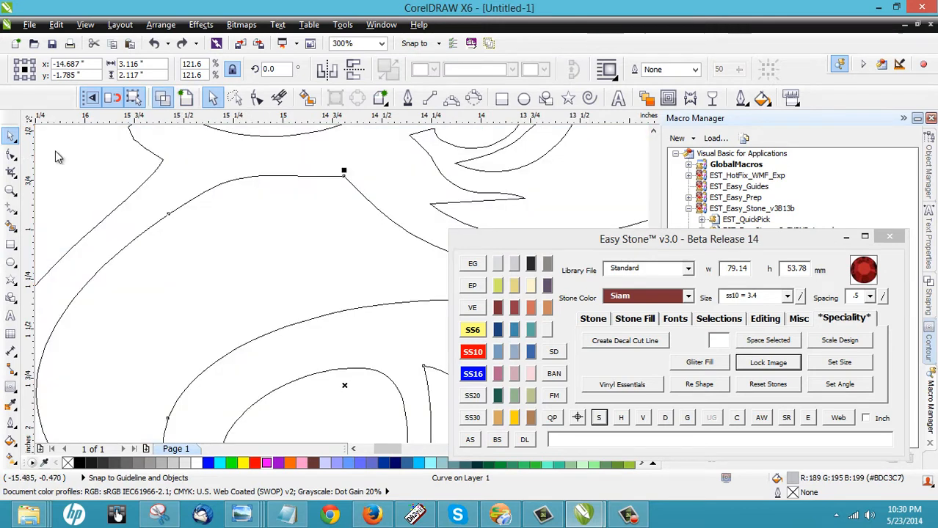
click(136, 235)
click(230, 203)
drag(257, 195, 255, 201)
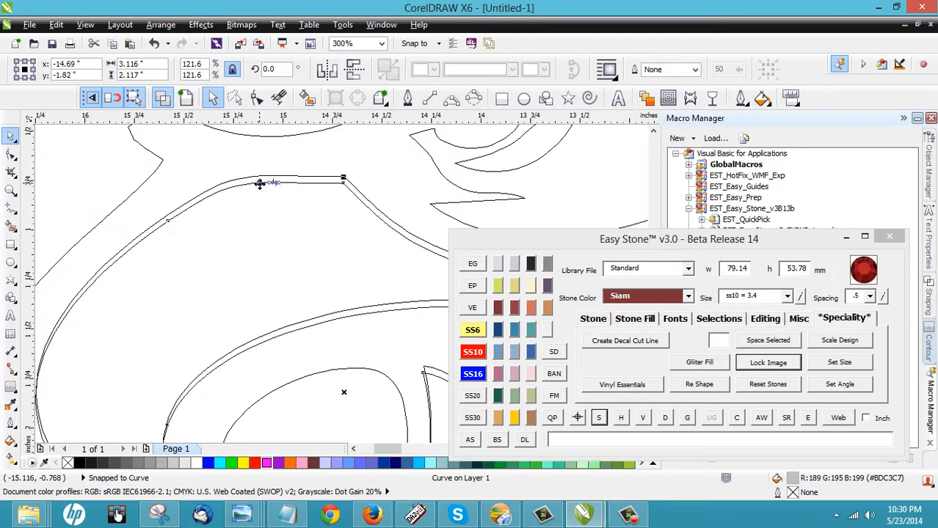
- Undo the beak curve's last move and return the artwork to the filled-color display
key(ctrl+z)
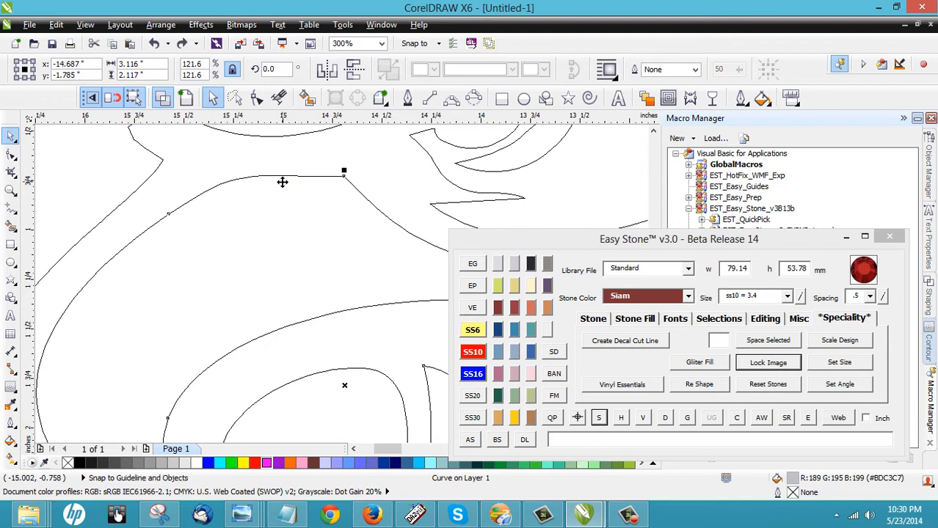
click(186, 98)
click(92, 180)
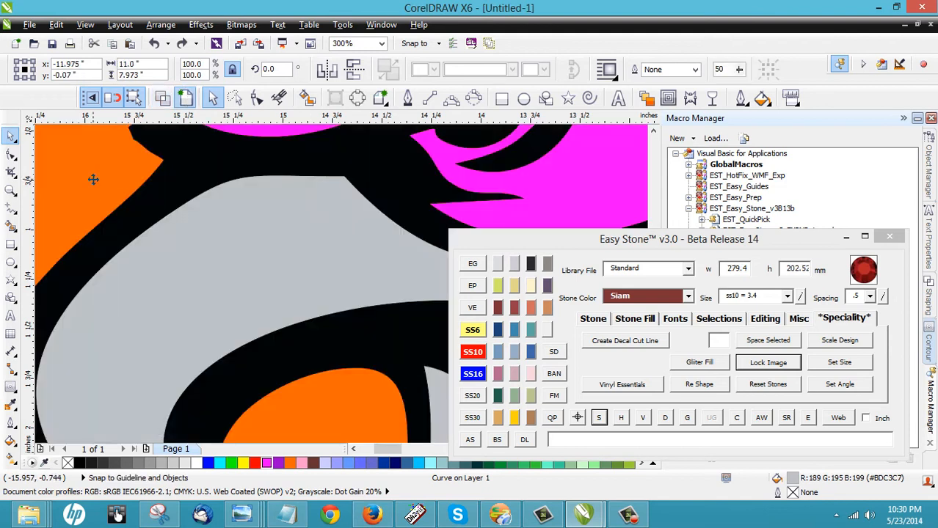
scroll(226, 211, down, 1)
scroll(213, 253, down, 1)
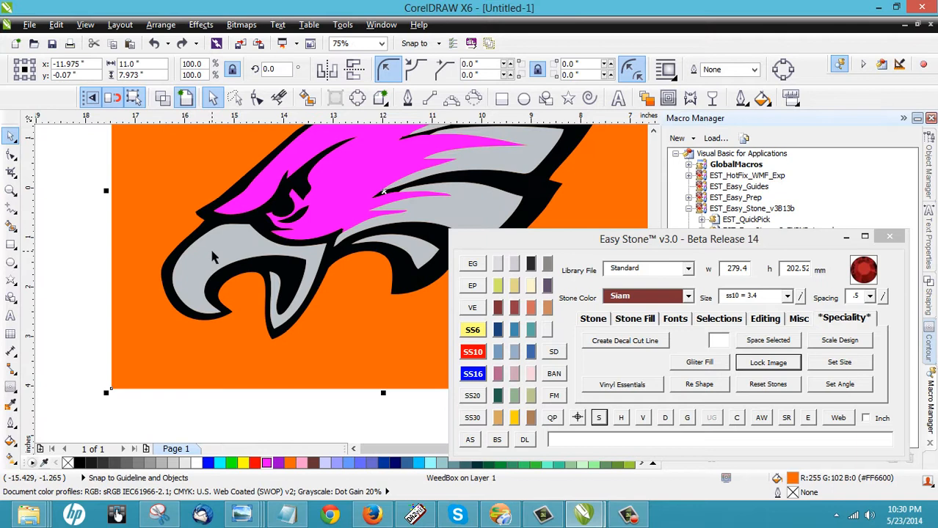
click(101, 268)
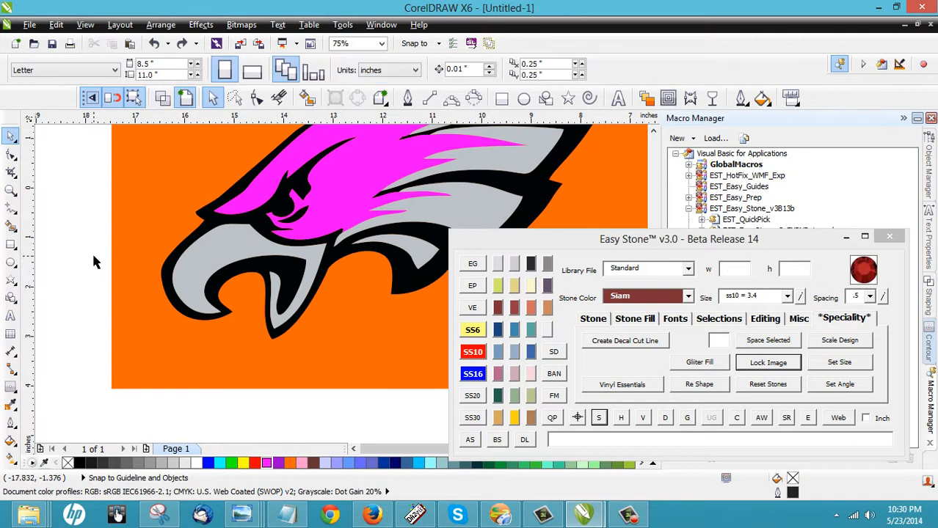
scroll(94, 256, down, 1)
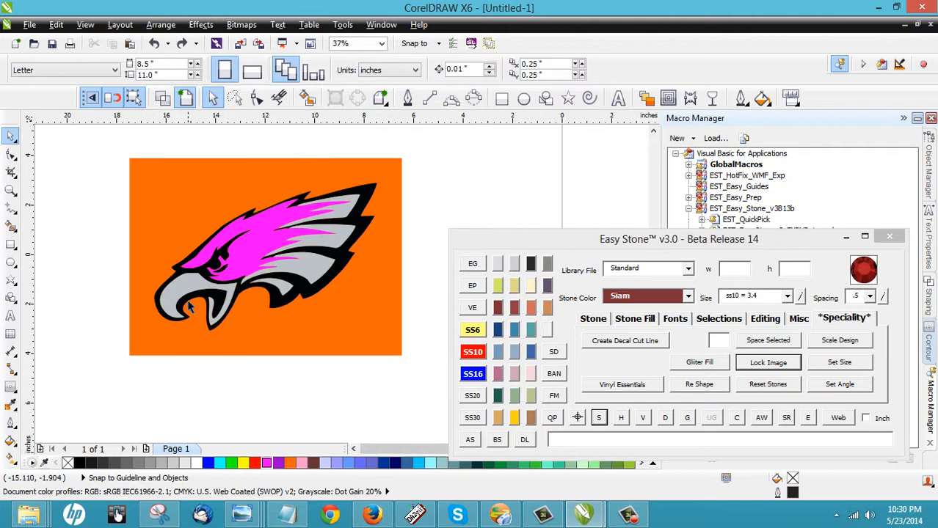
scroll(267, 241, up, 1)
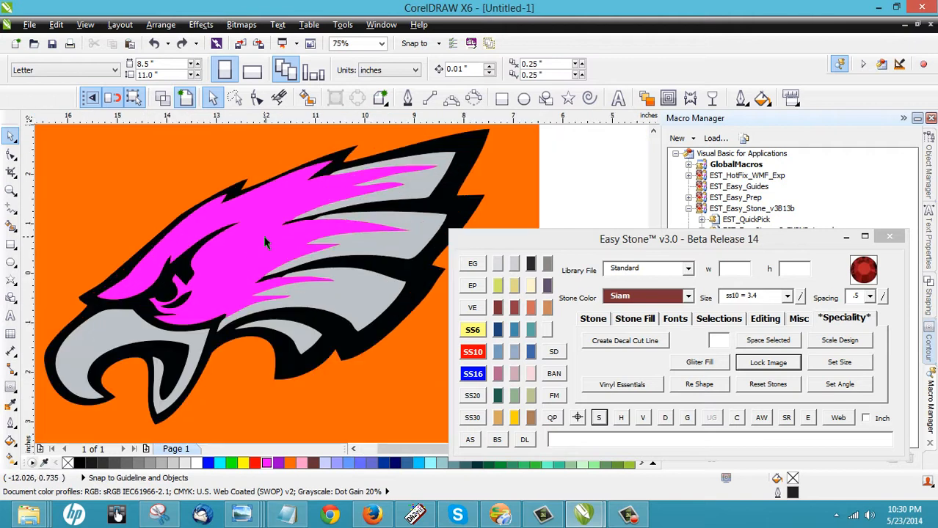
click(471, 166)
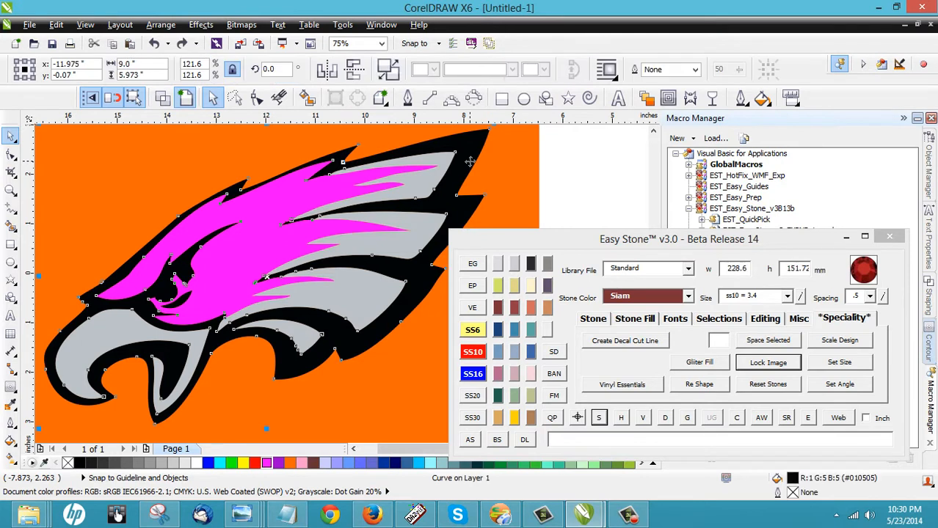
click(392, 72)
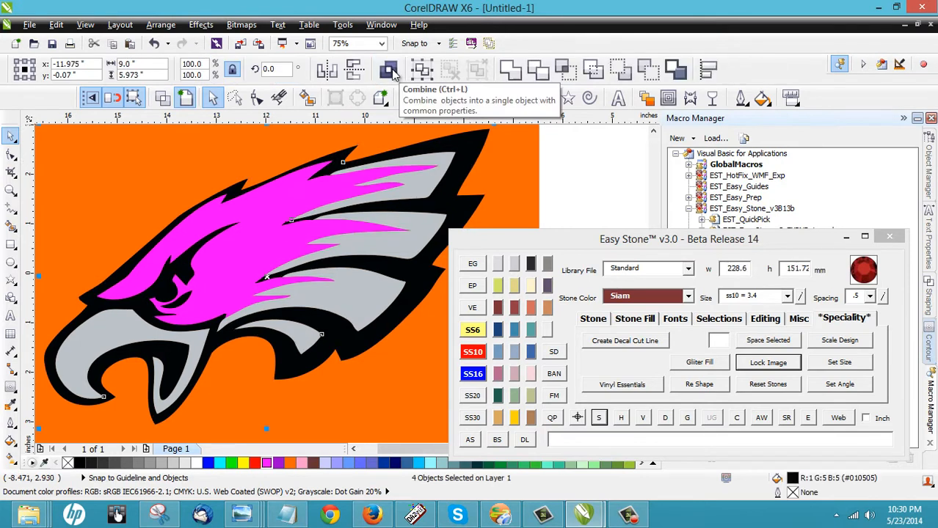
shift+click(480, 145)
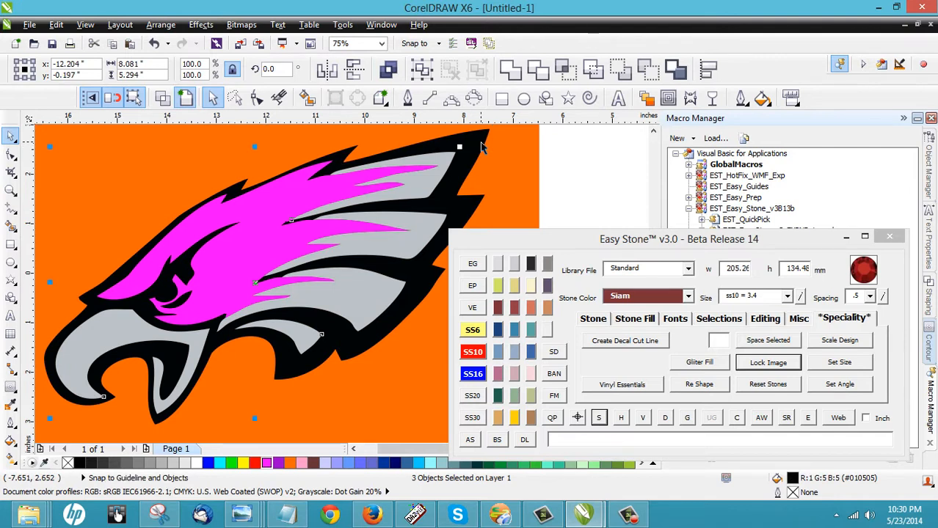
key(Escape)
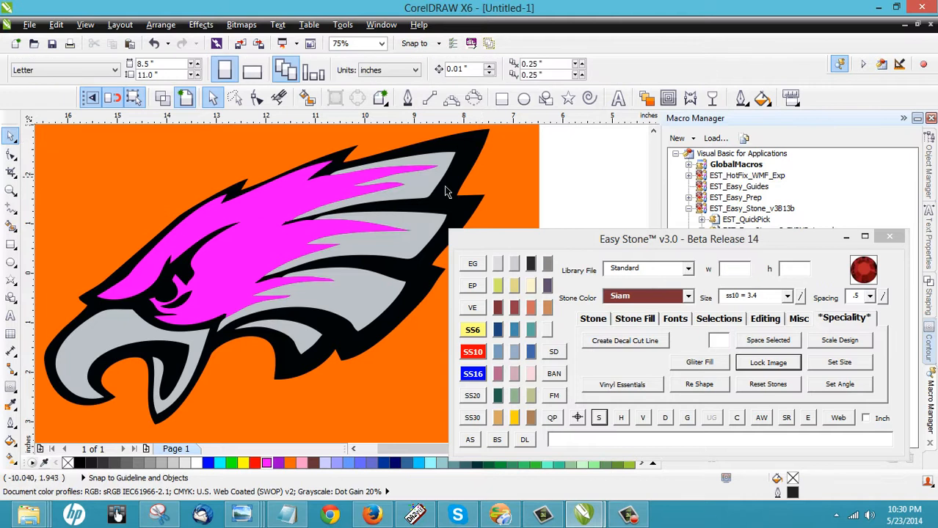
- Move the black eagle outline shape down below the orange box and undo that move
scroll(314, 174, down, 2)
drag(382, 171, 423, 352)
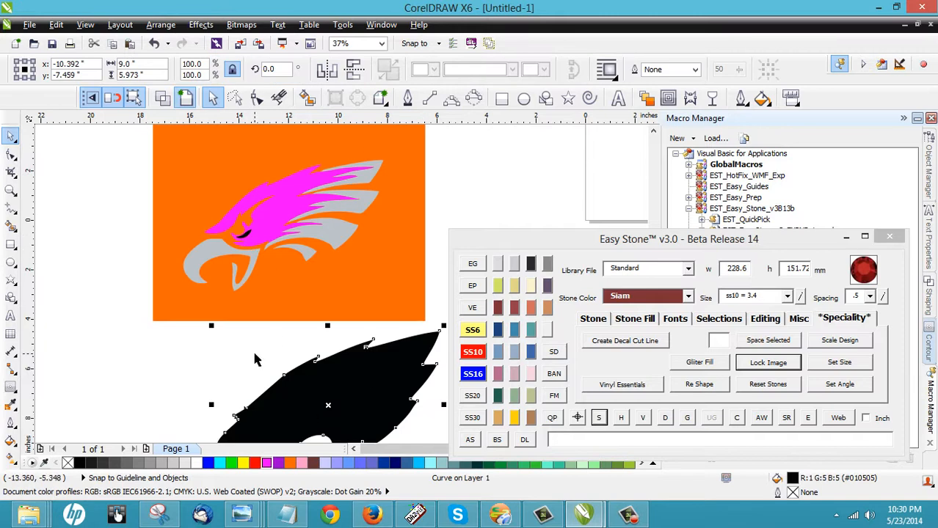
key(ctrl+z)
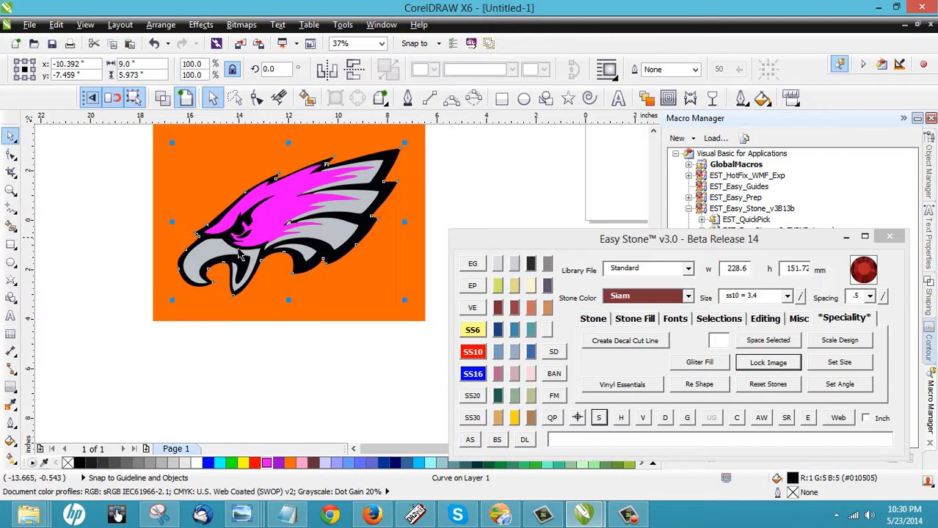
- Fill the small black sliver below the eagle's eye with light blue (#00CCFF) and clear the selection
click(110, 269)
scroll(235, 242, up, 4)
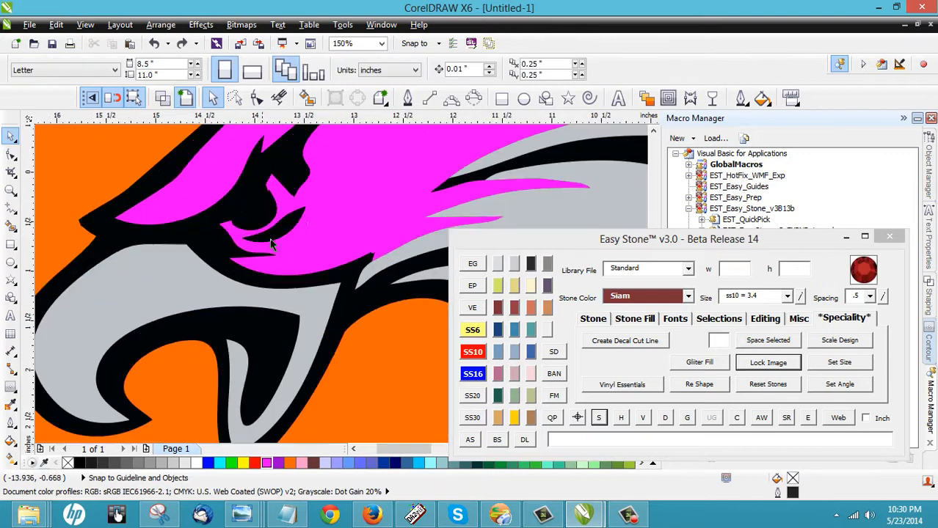
click(272, 237)
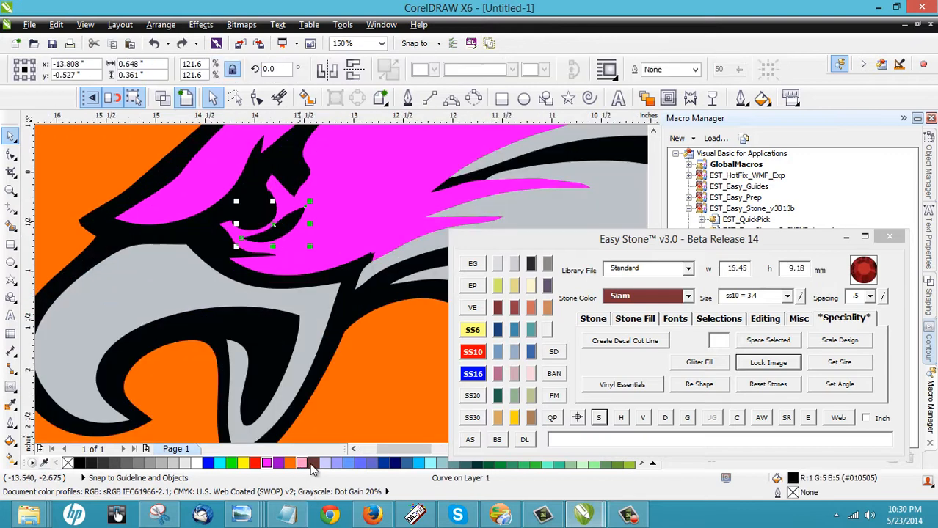
click(418, 463)
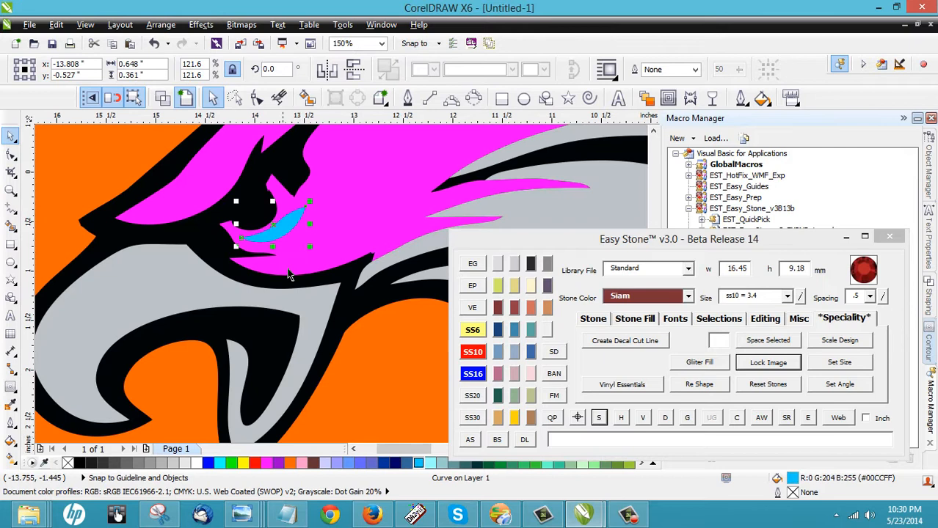
click(294, 268)
scroll(220, 245, down, 1)
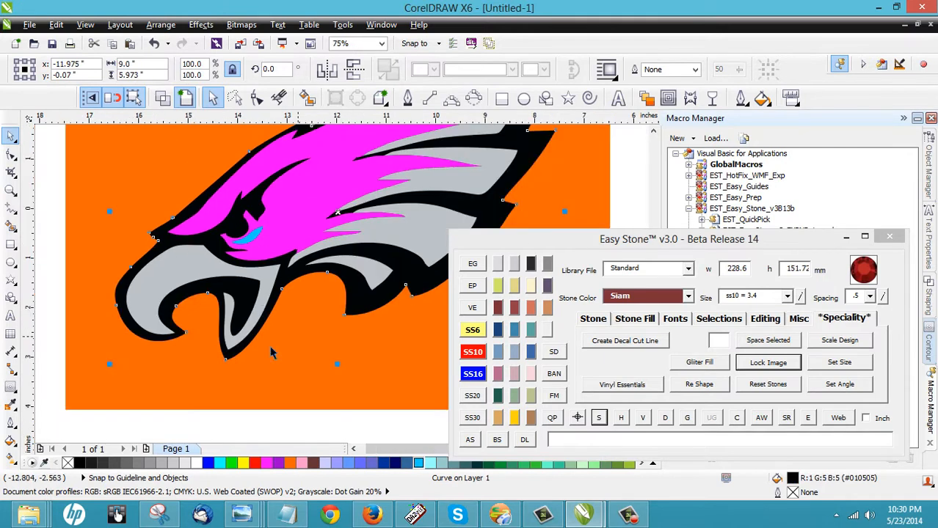
click(195, 418)
- Select the grey beak and feather shapes together with the black shape and open Easy Stone's Vinyl Essentials form
scroll(211, 226, down, 1)
scroll(252, 164, up, 1)
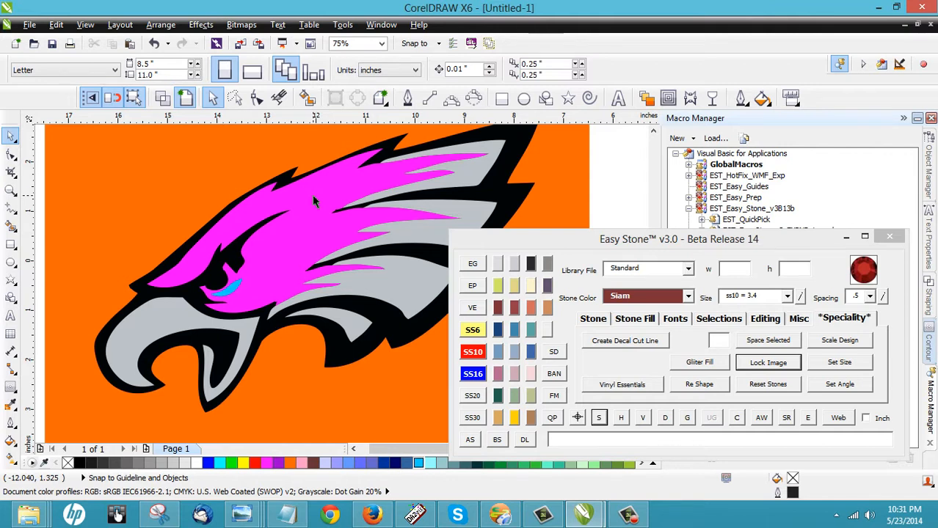
click(174, 305)
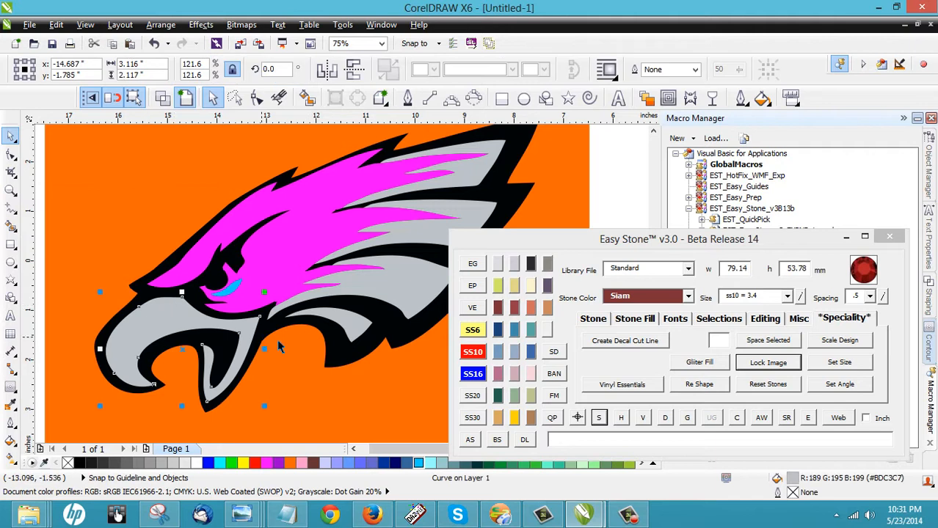
shift+click(358, 334)
shift+click(415, 287)
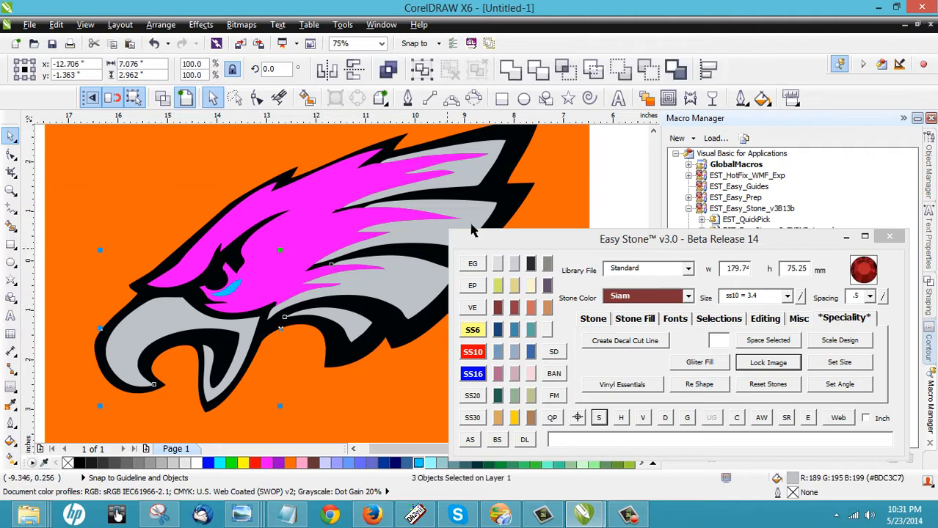
shift+click(472, 218)
shift+click(478, 174)
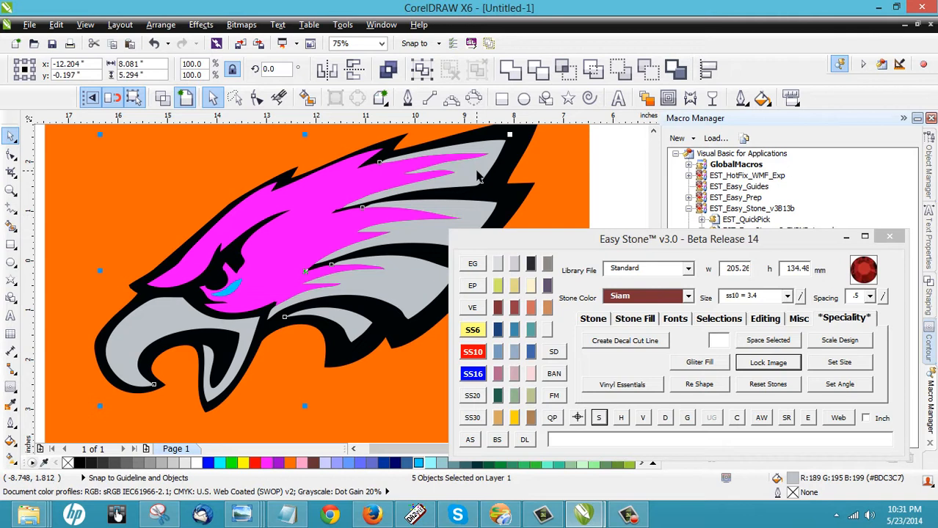
shift+click(522, 150)
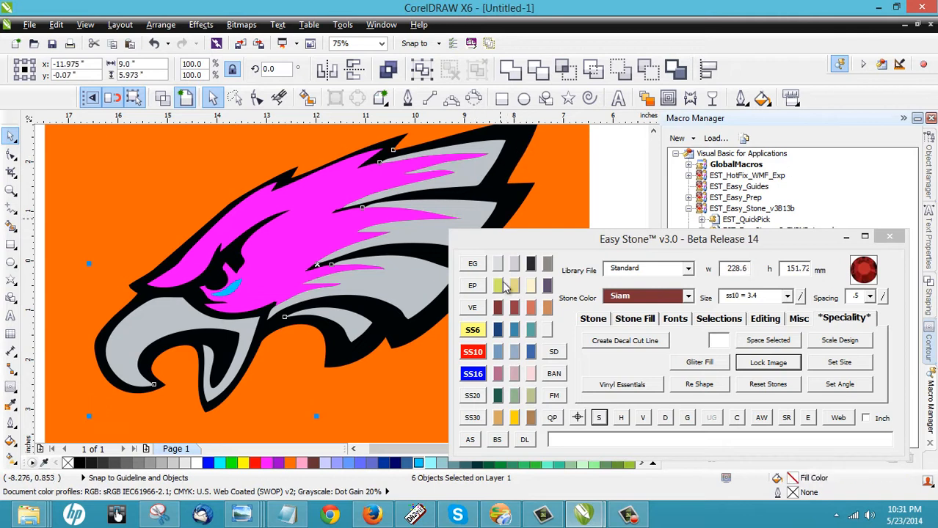
click(472, 307)
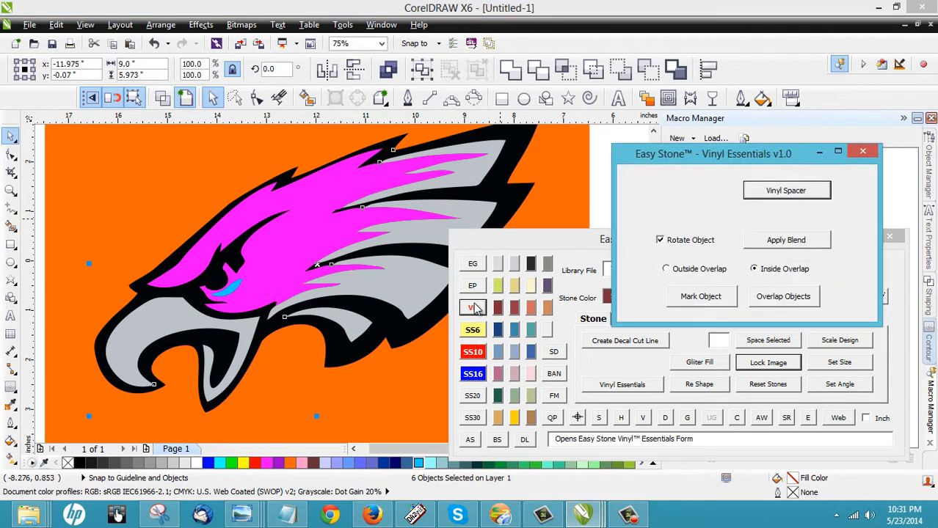
- Apply Overlap Objects with Inside Overlap to the grey beak, the small lowest grey feather and the black shape
click(302, 397)
click(157, 318)
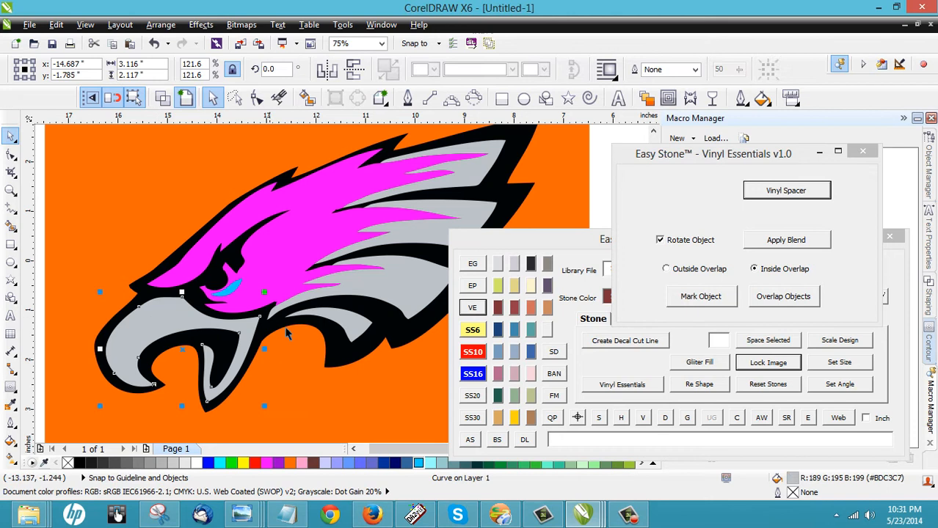
shift+click(355, 324)
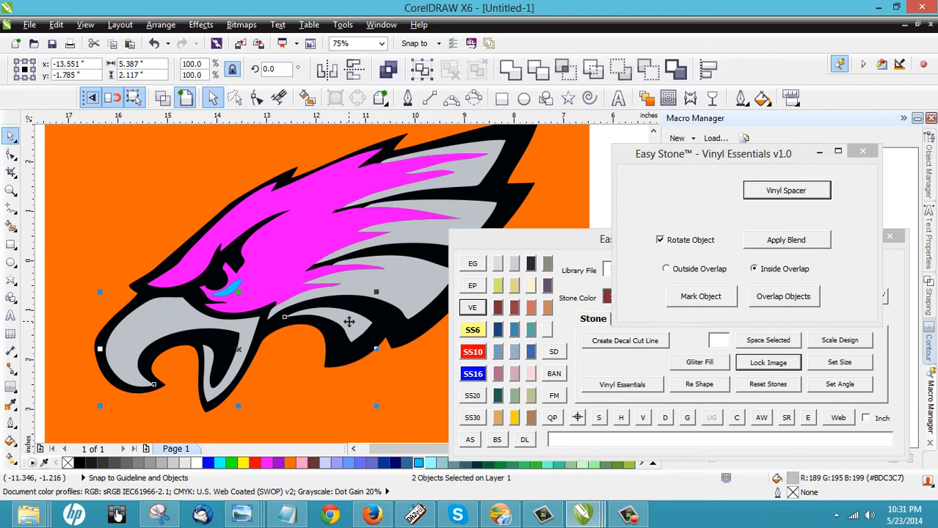
shift+click(336, 358)
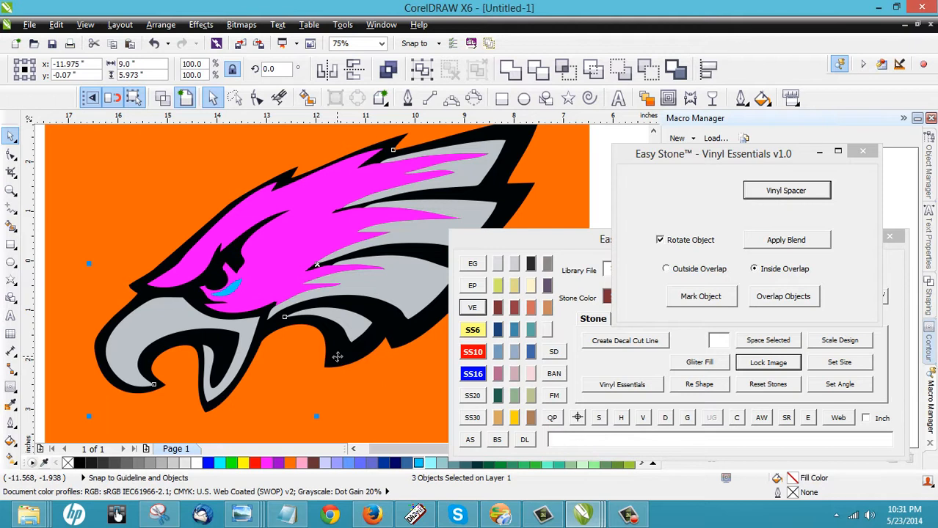
click(793, 300)
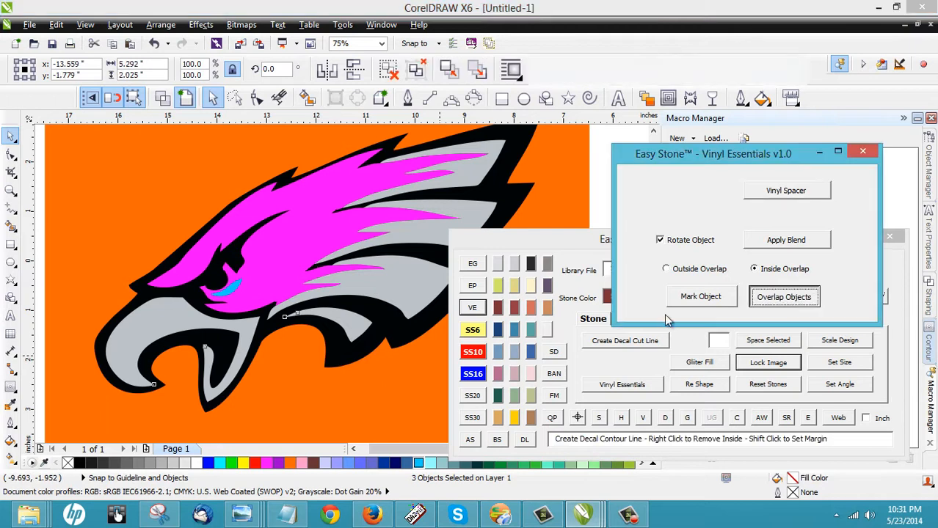
- Send the overlapped black shape to the back and raise it one level so it sits just above the orange box
click(353, 398)
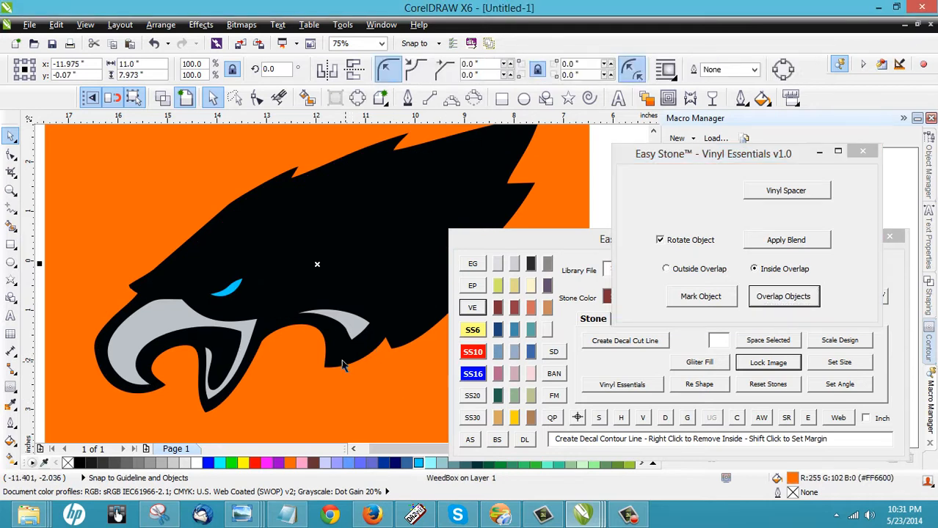
click(337, 359)
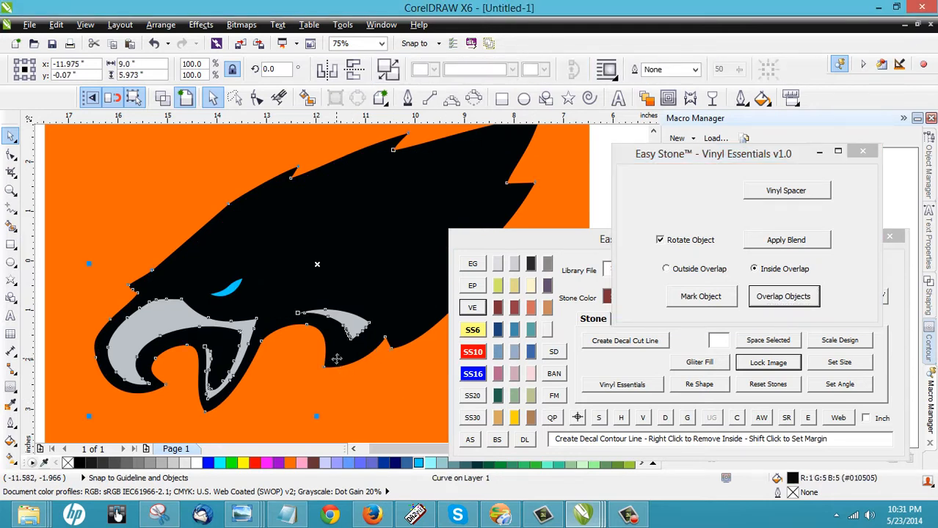
key(shift+Page_Down)
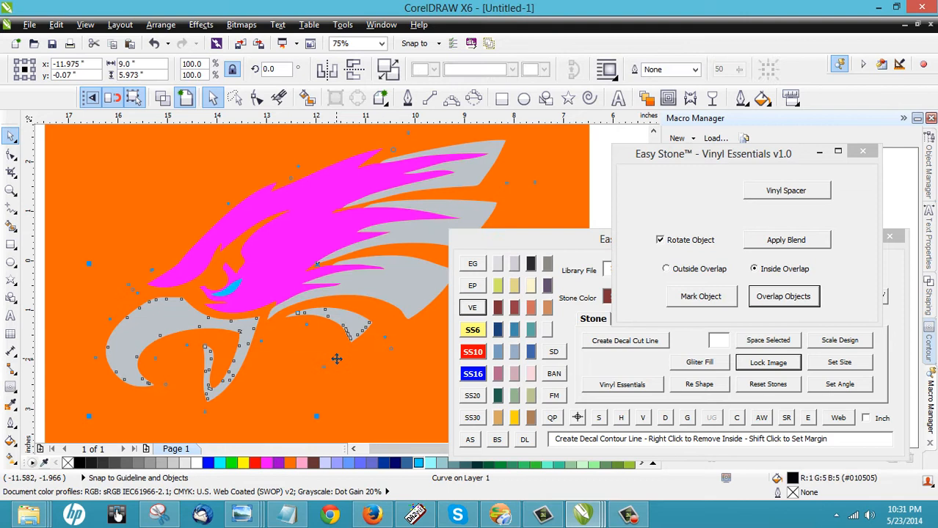
key(ctrl+Page_Up)
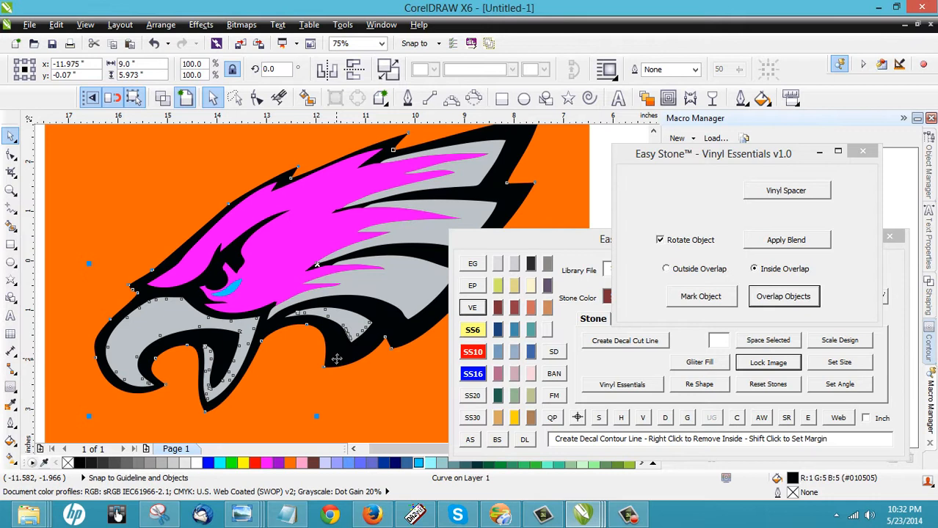
- Examine the overlap between the beak and black curves in wireframe with the Shape tool and return to the filled-color display
click(119, 268)
scroll(101, 360, up, 2)
key(F10)
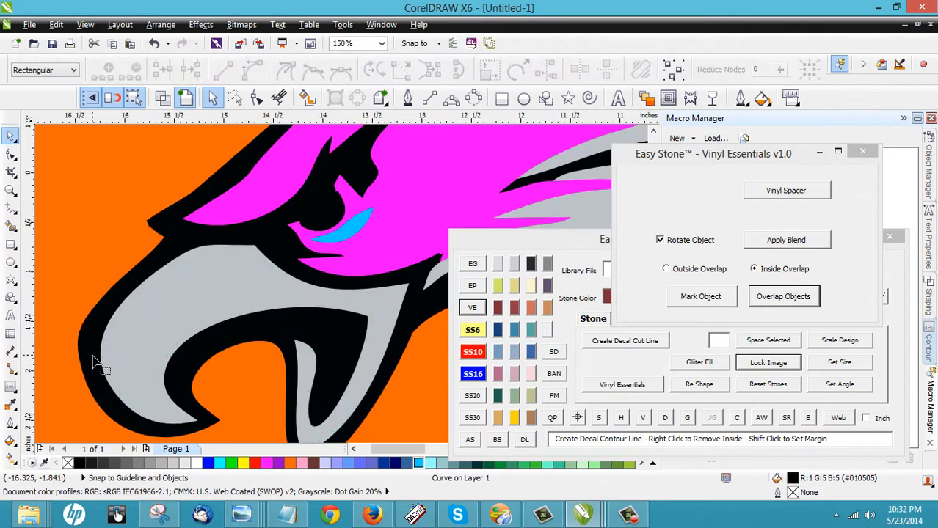
scroll(185, 415, up, 1)
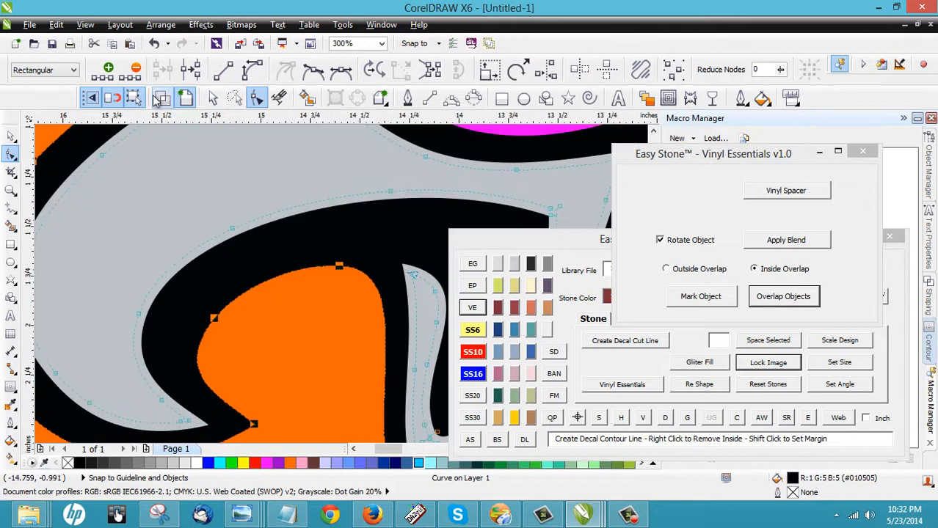
click(163, 99)
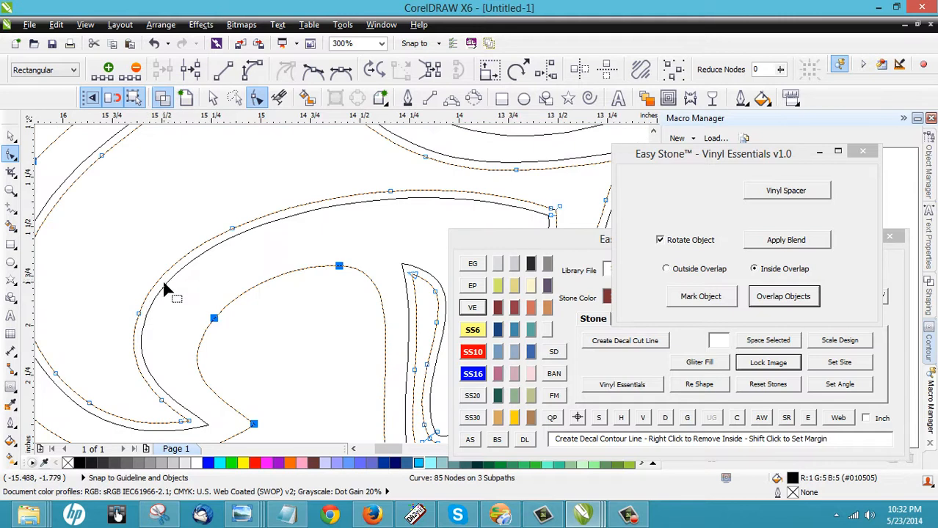
click(162, 281)
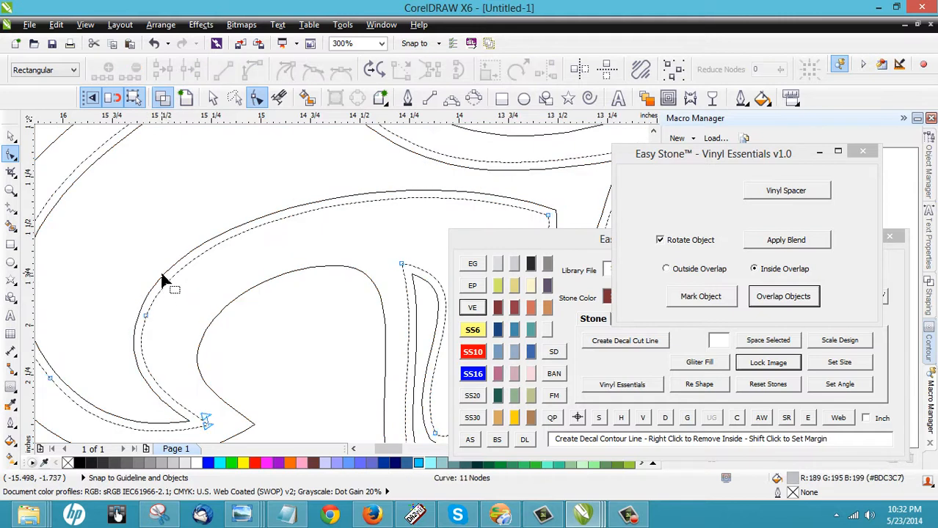
click(161, 275)
scroll(158, 322, down, 2)
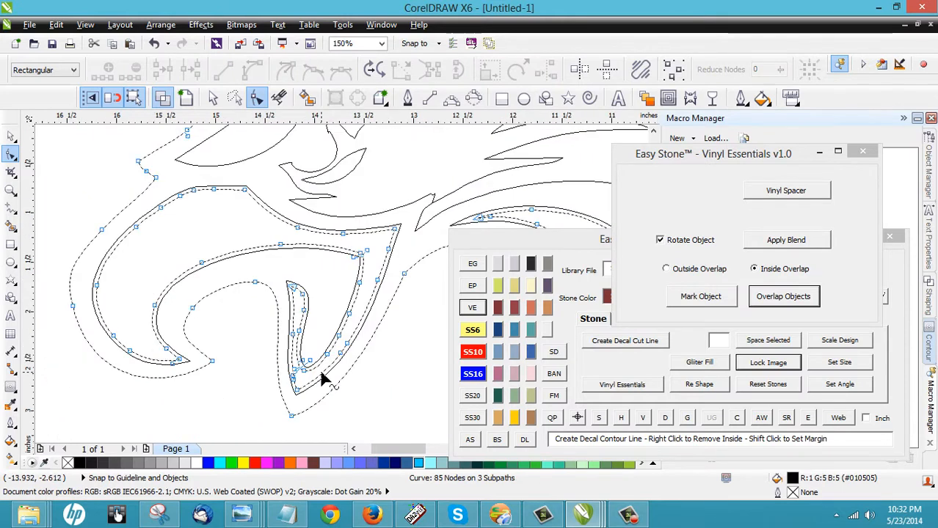
scroll(81, 229, down, 2)
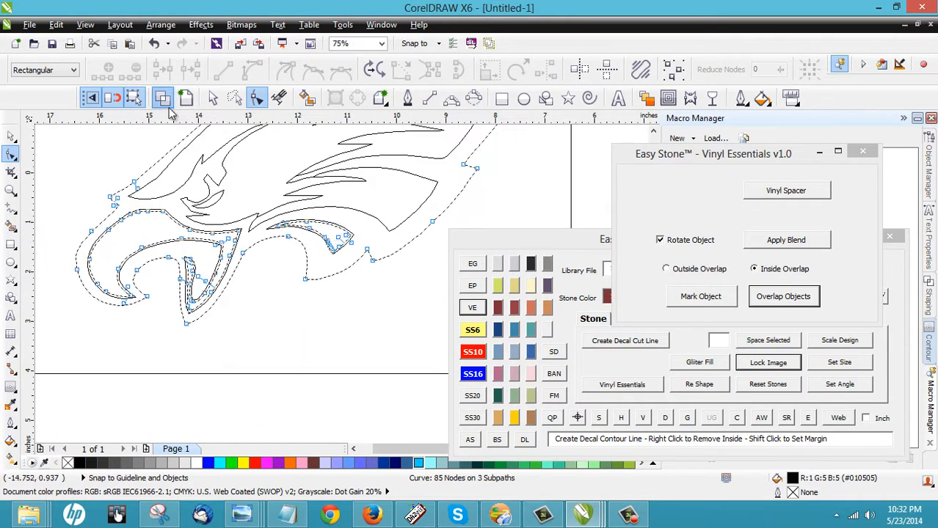
click(185, 97)
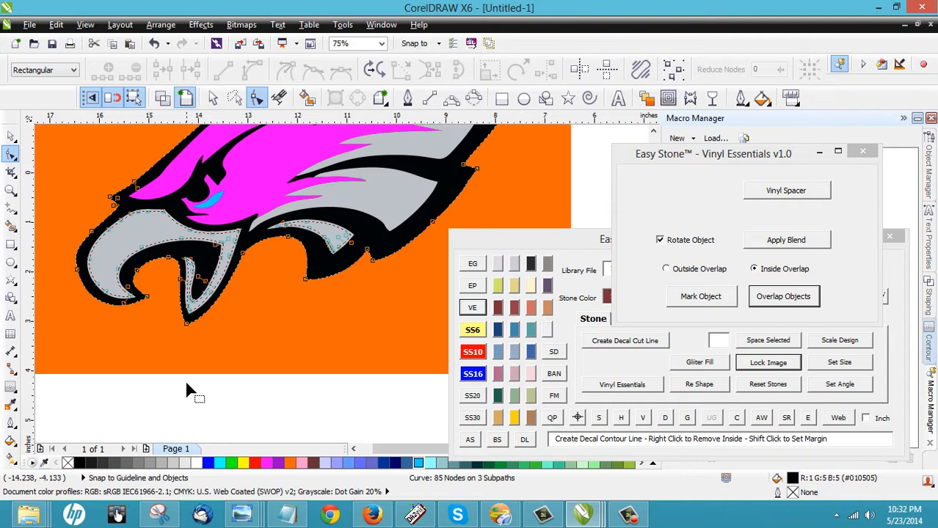
- Select the three large upper grey feathers together with the magenta head shape and create a boundary curve around them
click(11, 136)
click(214, 407)
scroll(294, 380, down, 1)
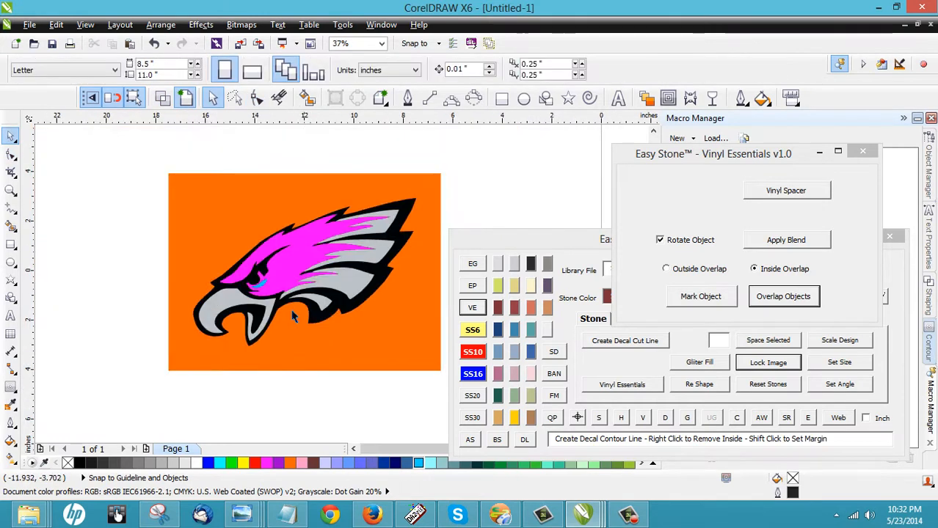
scroll(320, 263, up, 1)
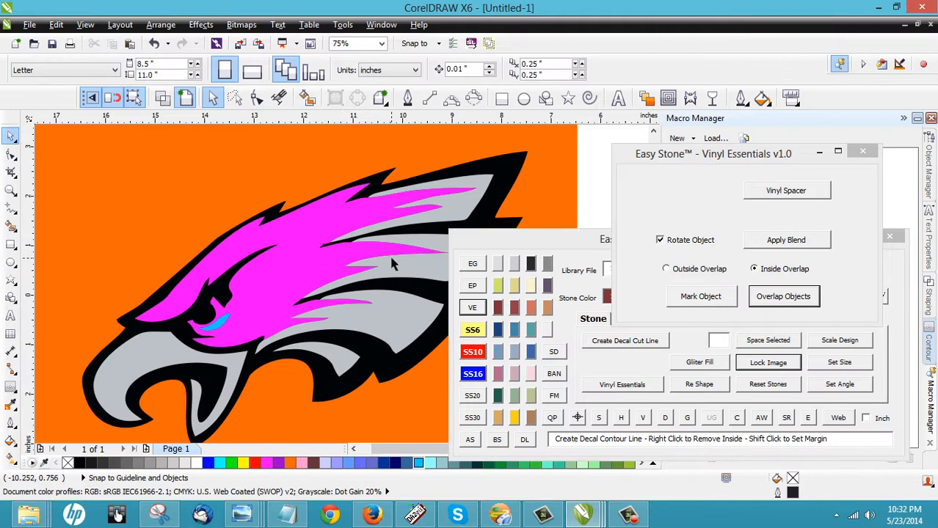
click(380, 323)
shift+click(455, 228)
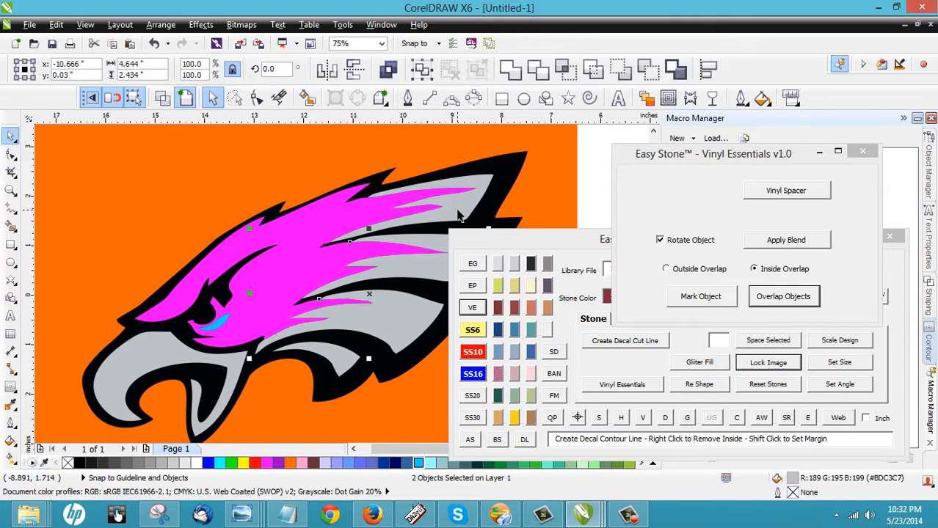
shift+click(458, 215)
shift+click(296, 229)
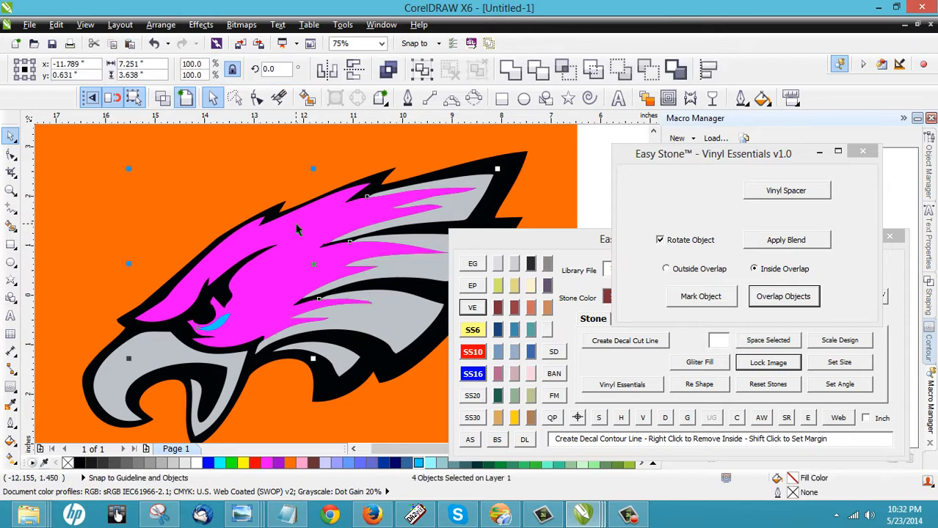
click(380, 97)
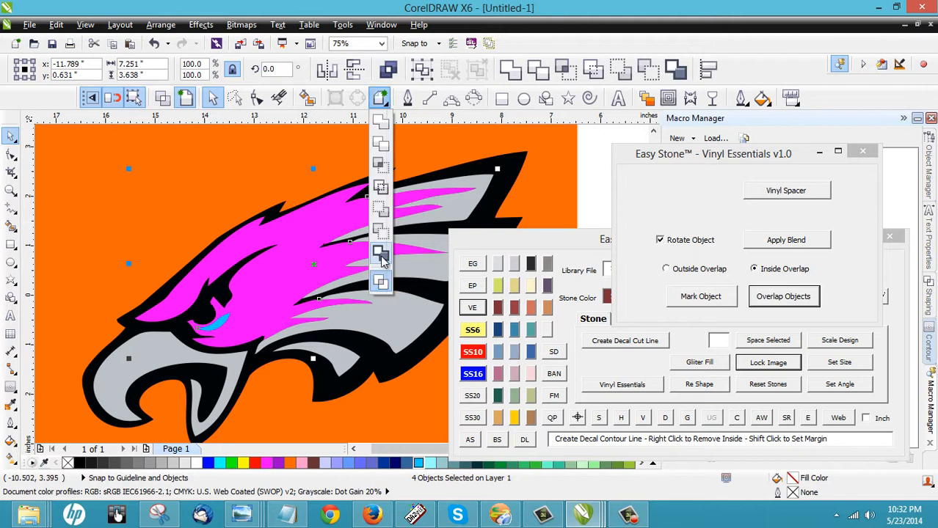
click(381, 253)
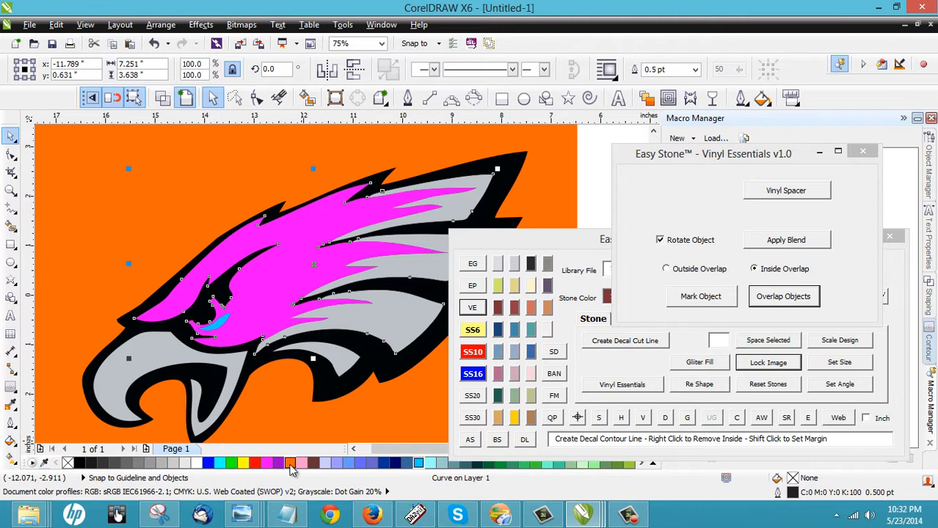
- Try a yellow fill on the new boundary curve, undo that fill and clear the selection
click(243, 463)
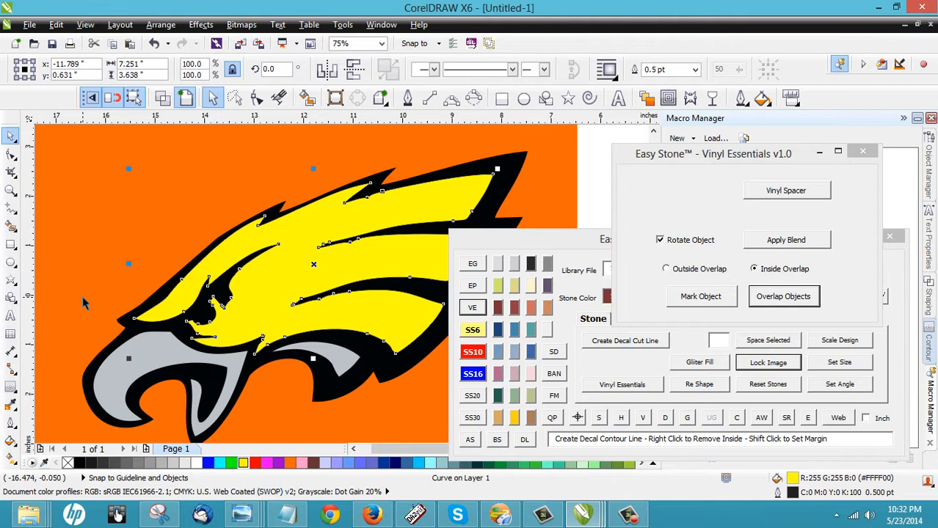
key(ctrl+z)
scroll(235, 331, up, 3)
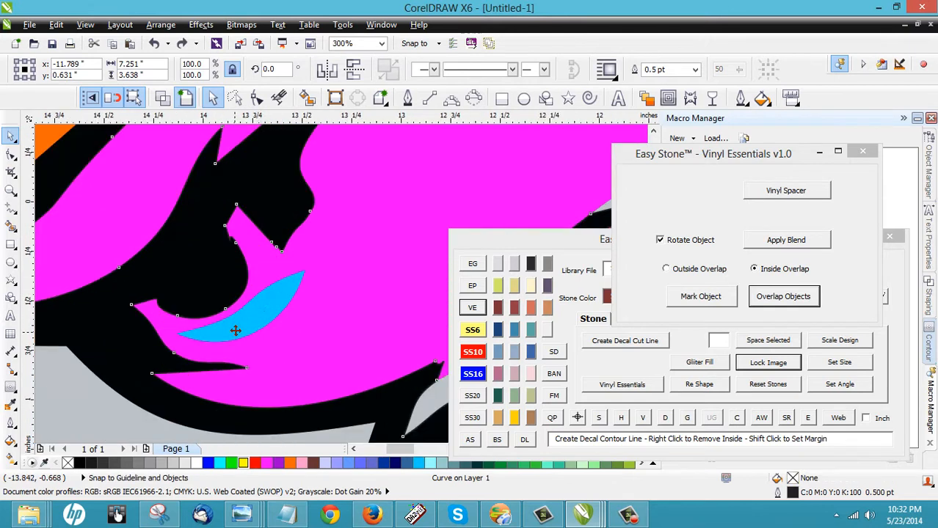
key(Escape)
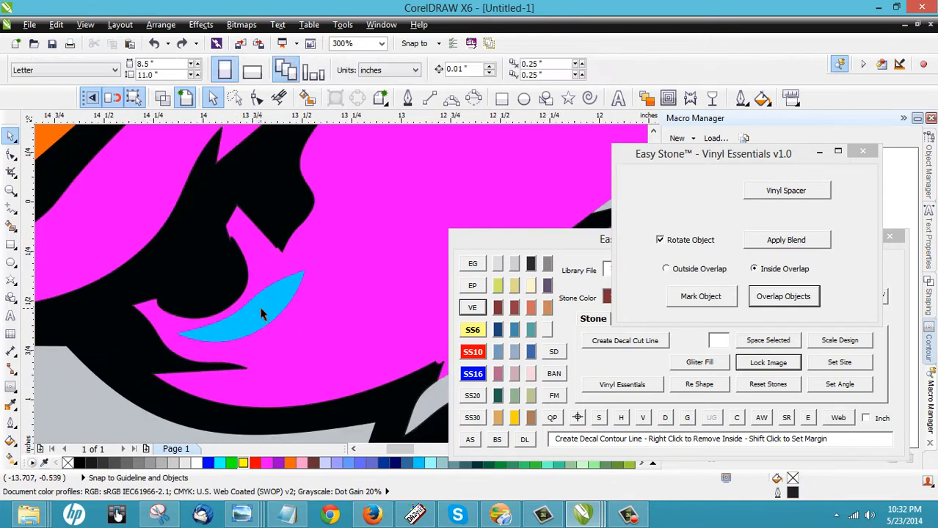
- Combine the blue eye shape with the boundary curve around the head and feathers and fill the result yellow
click(257, 314)
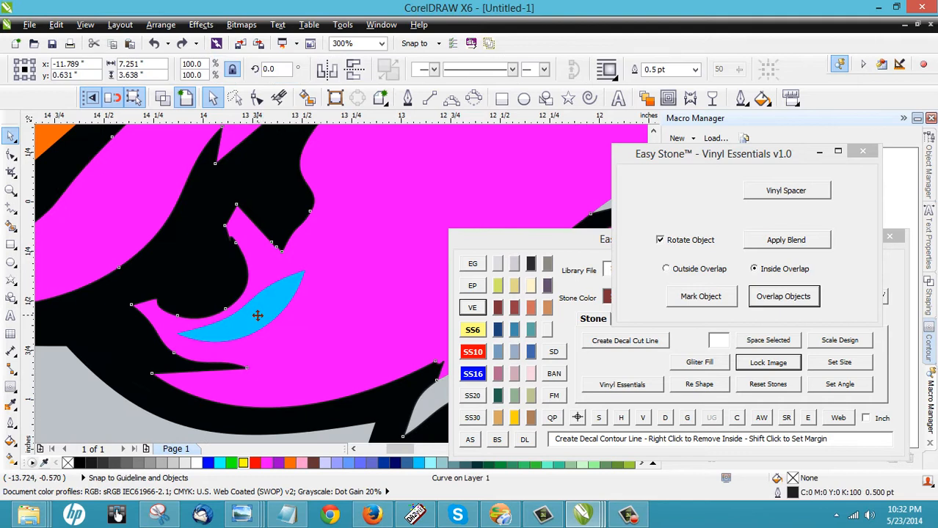
alt+click(257, 319)
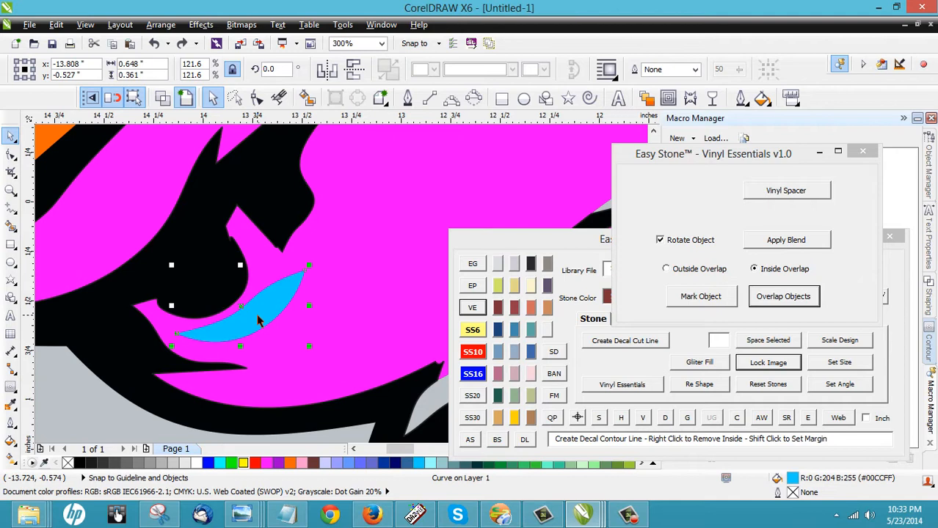
shift+click(355, 268)
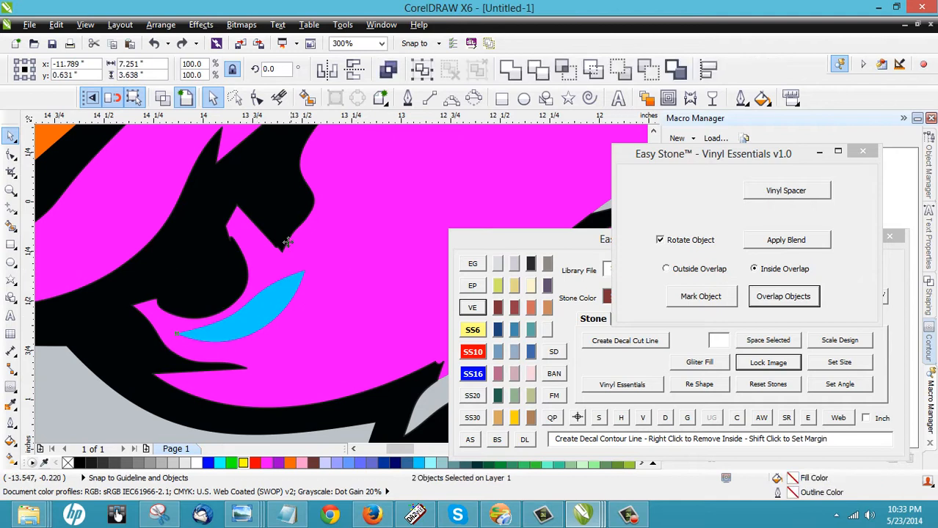
scroll(288, 247, down, 1)
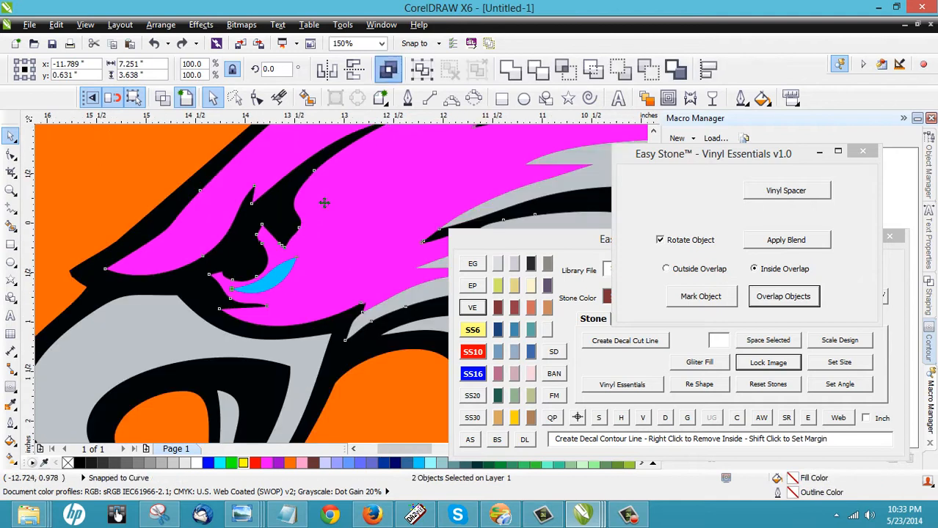
click(388, 69)
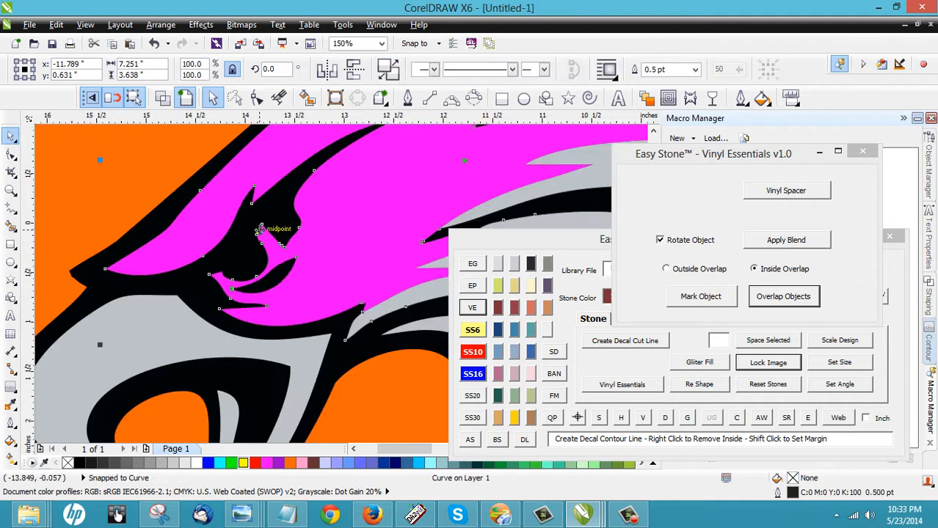
click(243, 462)
- Apply Overlap Objects with Inside Overlap to the yellow shape and the black shape
scroll(101, 288, down, 1)
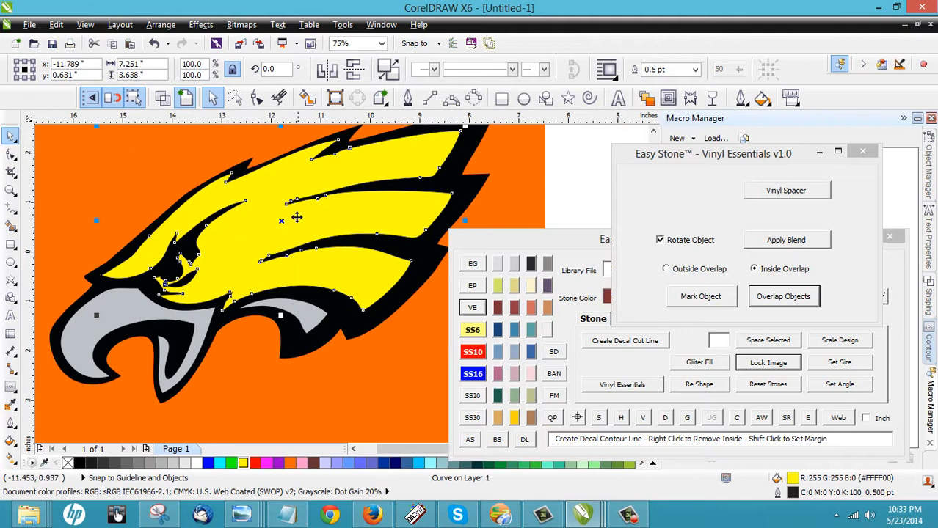
shift+click(424, 266)
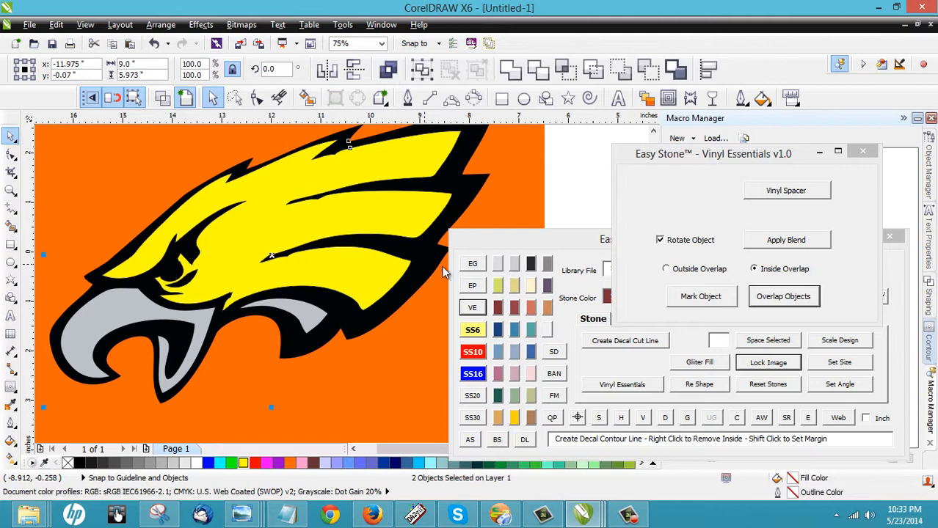
click(783, 301)
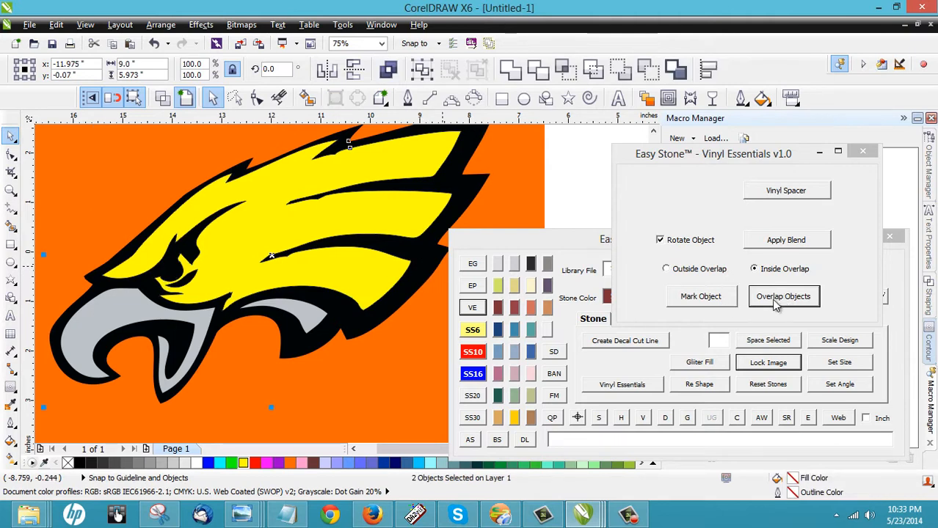
- Place the overlapped black shape just above the orange box in the stacking order and delete the yellow shape
click(368, 318)
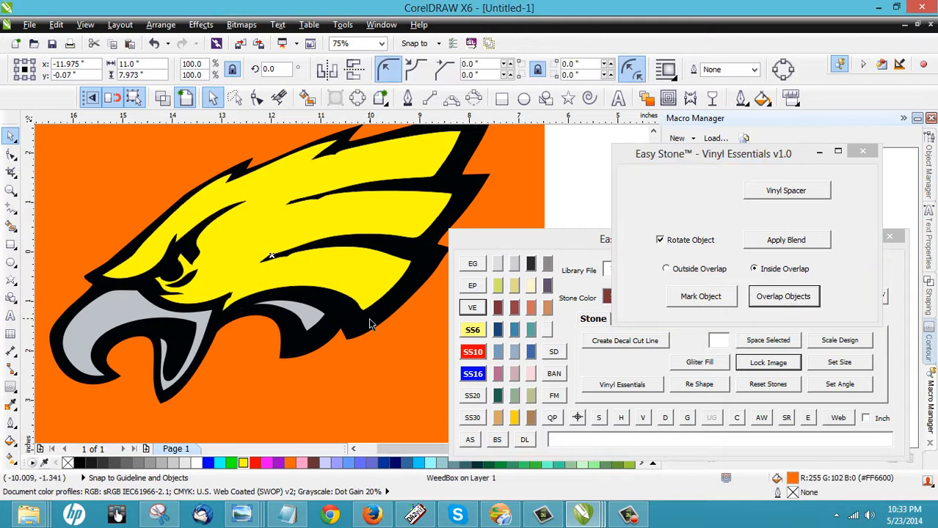
key(Delete)
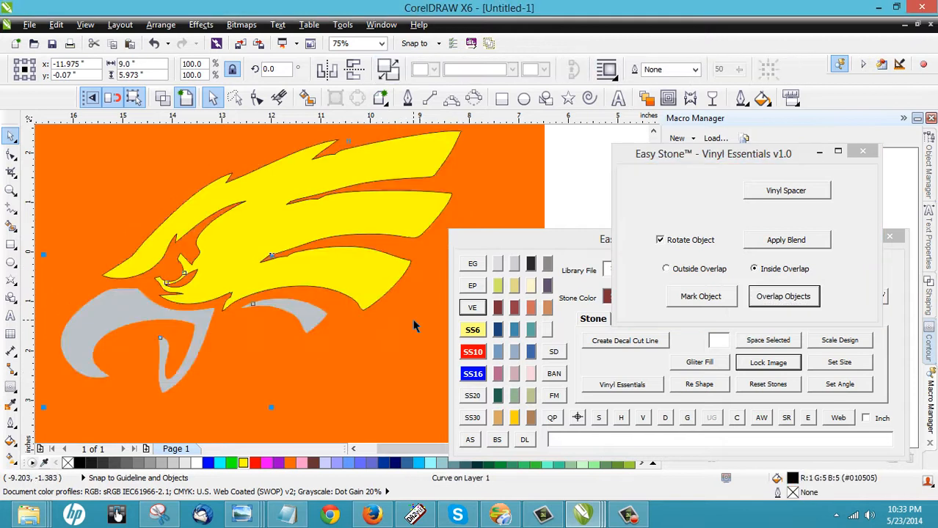
key(ctrl+z)
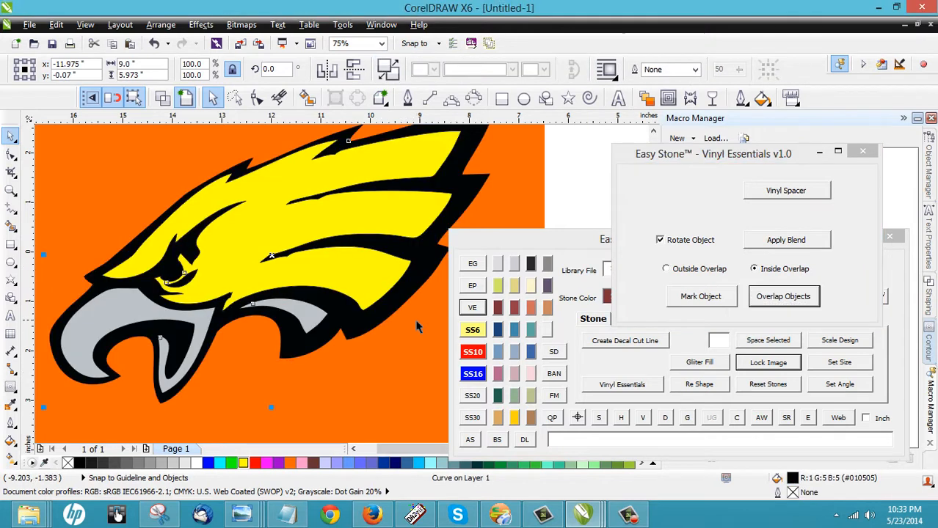
click(258, 256)
key(Delete)
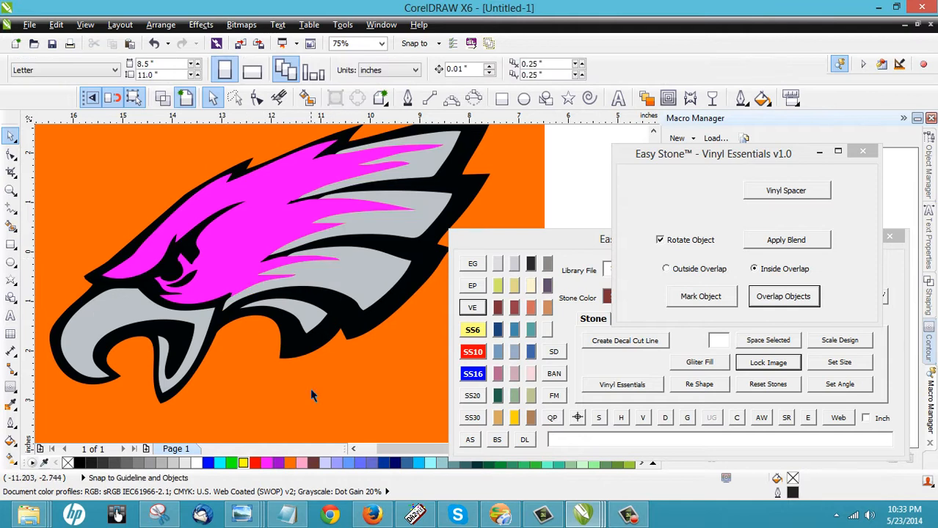
- Examine the black shape's overlap around the feathers and eye with the Shape tool and in wireframe, returning to the filled-color display
click(424, 269)
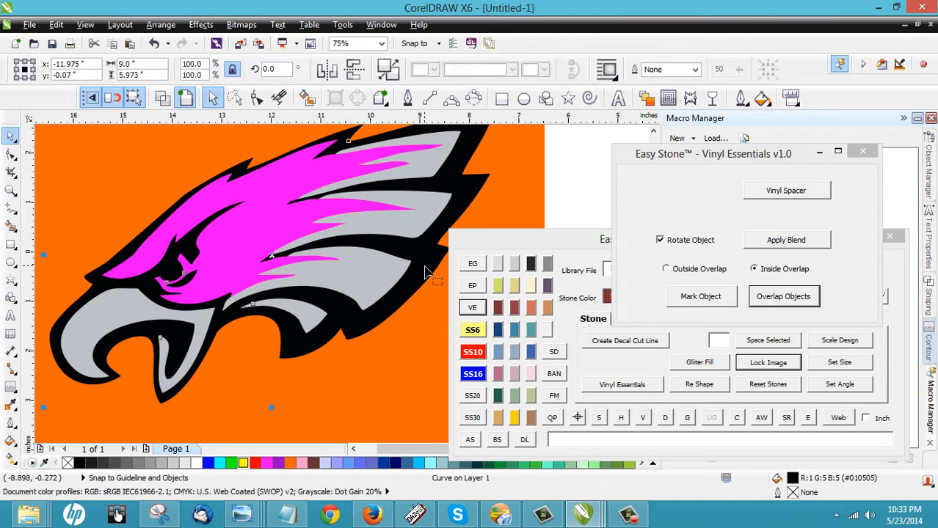
key(F10)
scroll(381, 282, down, 1)
scroll(379, 279, up, 3)
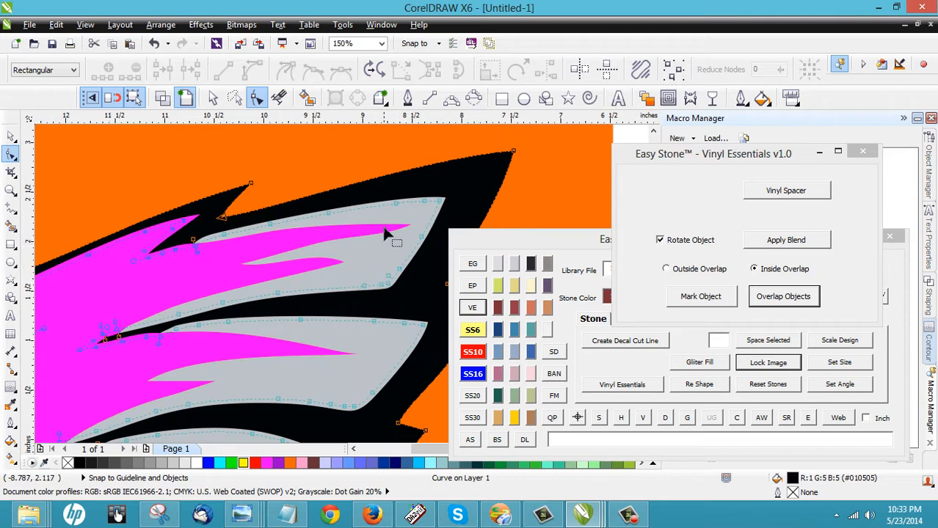
scroll(391, 236, down, 1)
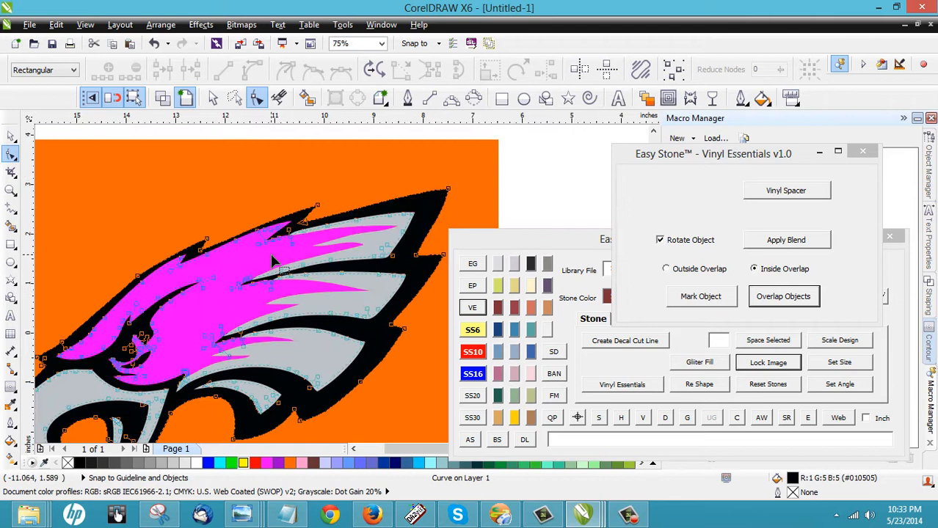
click(163, 99)
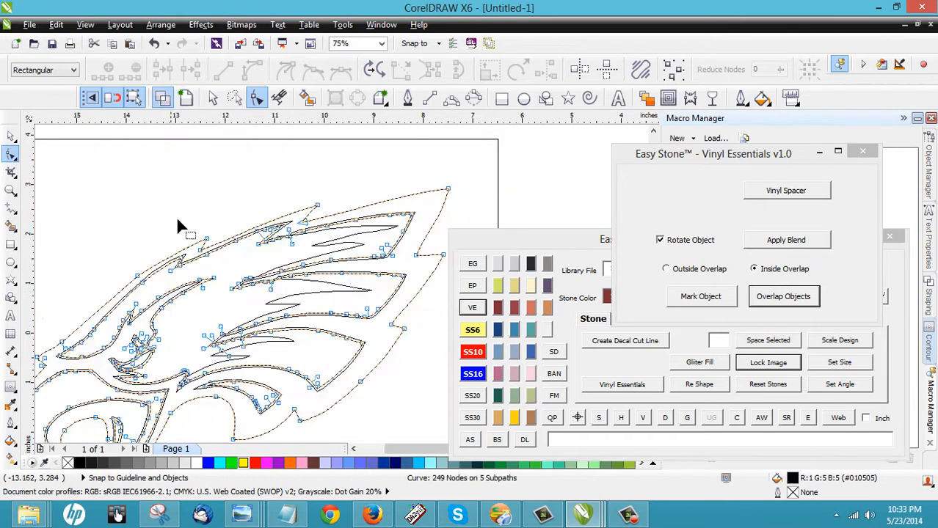
scroll(157, 317, up, 1)
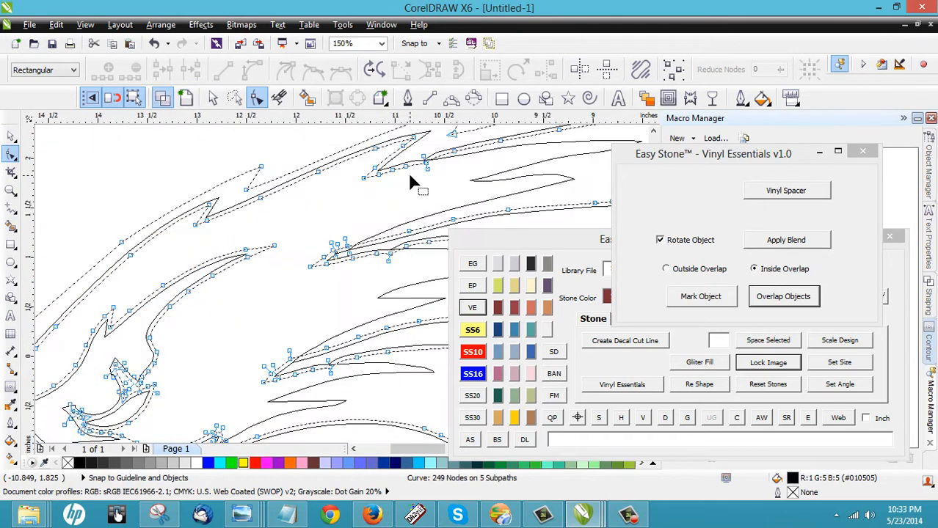
click(14, 136)
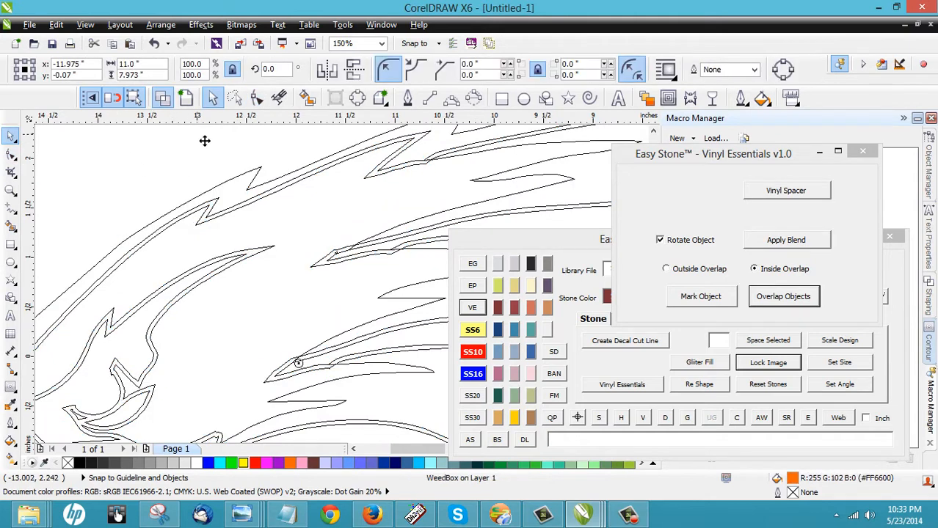
scroll(224, 167, down, 1)
click(397, 213)
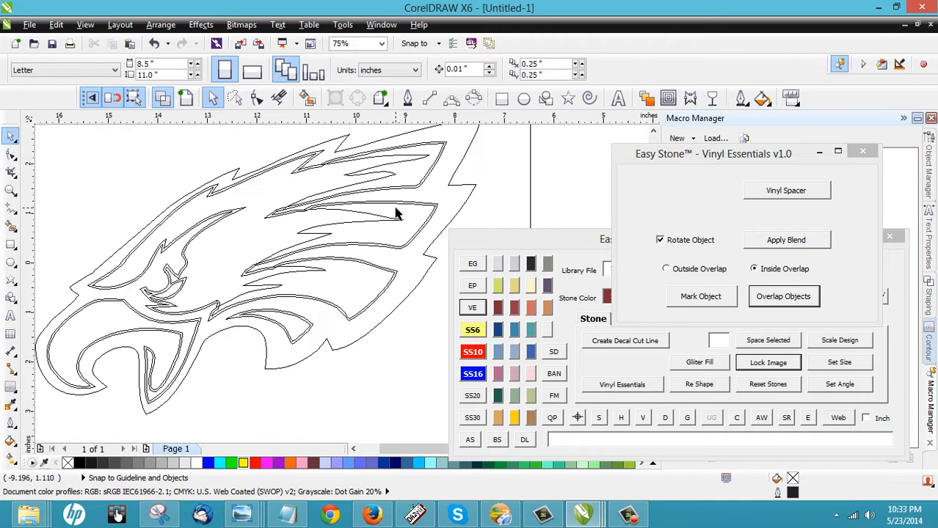
scroll(396, 212, up, 1)
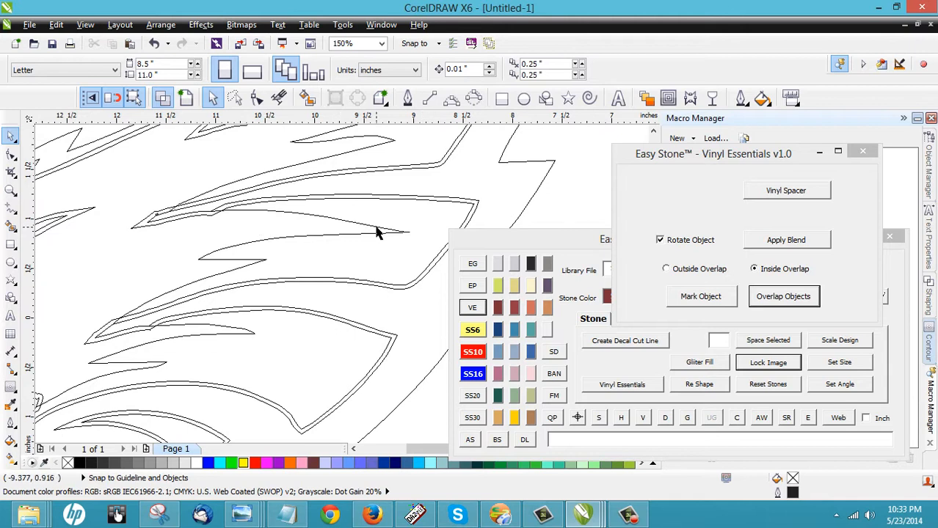
click(186, 98)
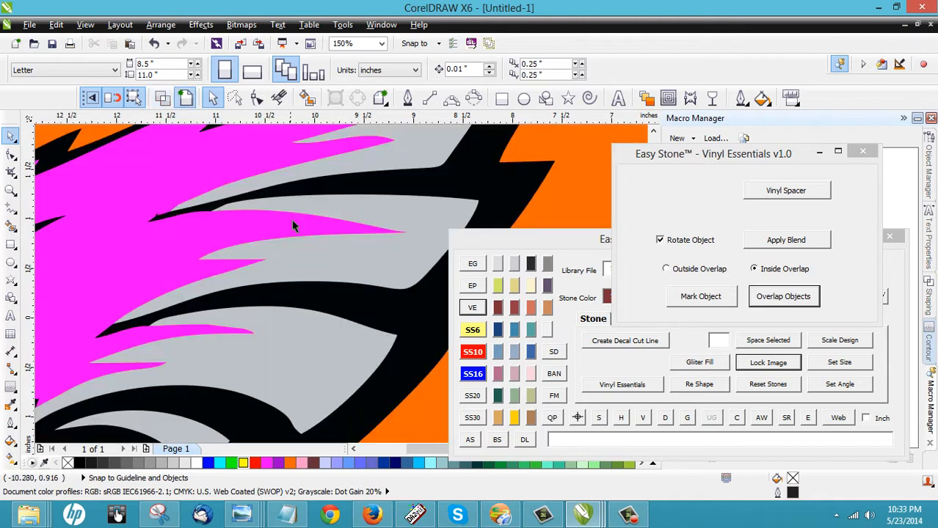
scroll(301, 215, down, 1)
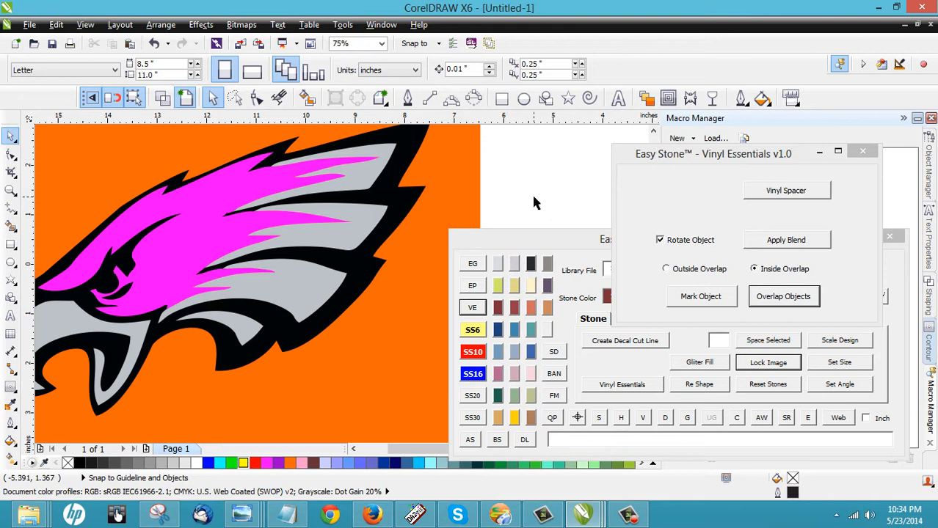
click(814, 301)
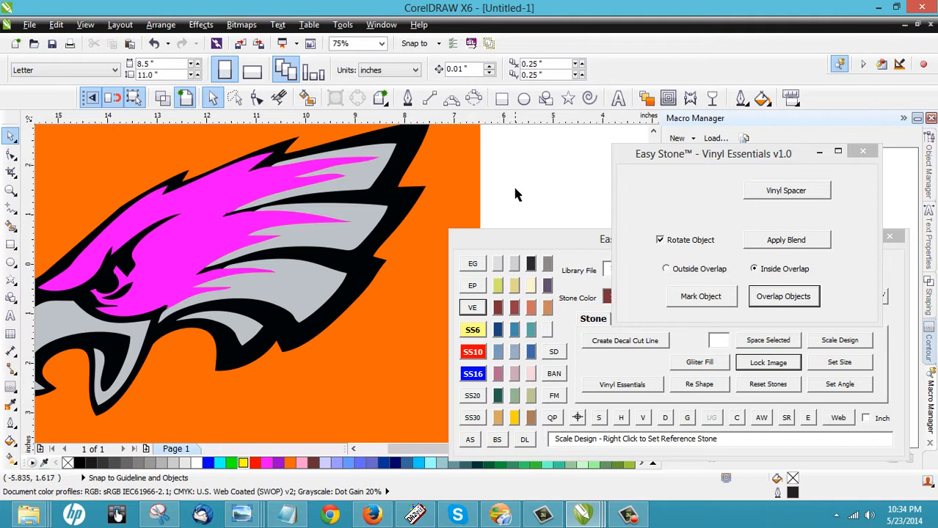
- Select the three large upper grey feathers and combine them into one curve
click(365, 181)
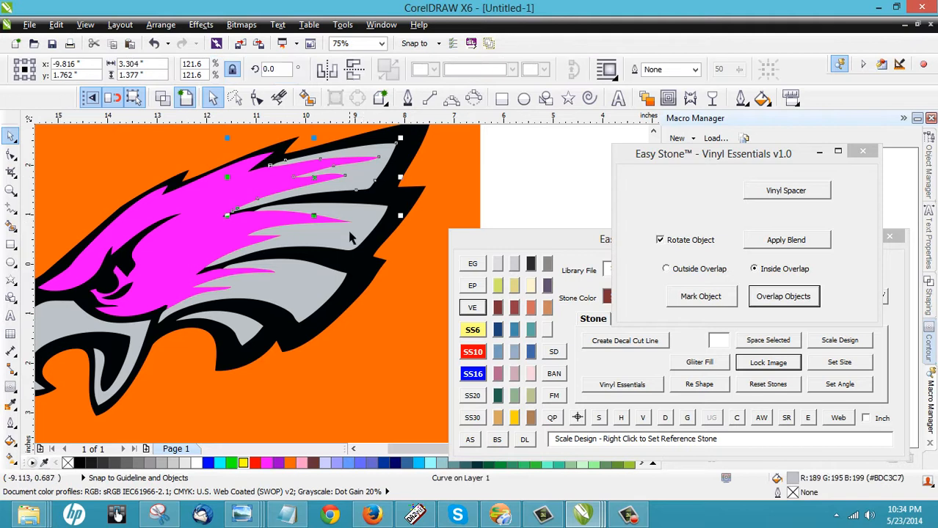
shift+click(349, 241)
shift+click(319, 274)
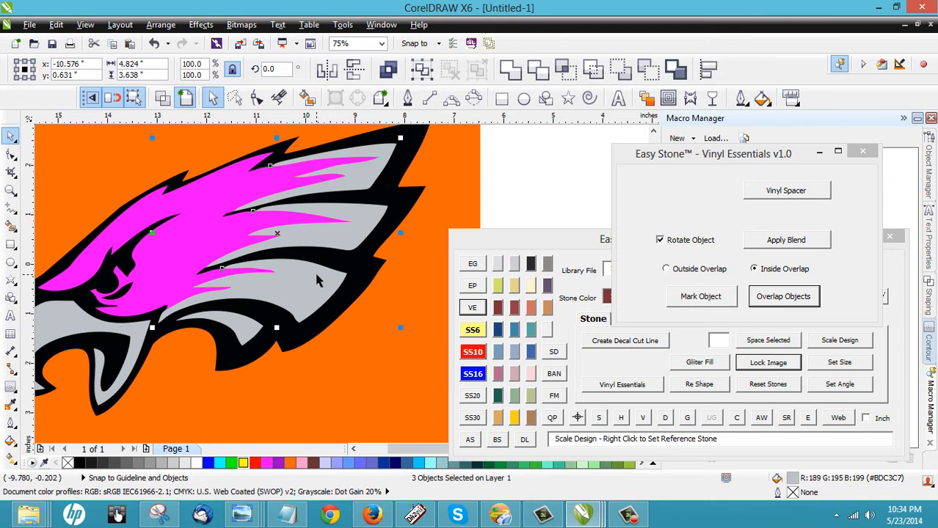
click(389, 71)
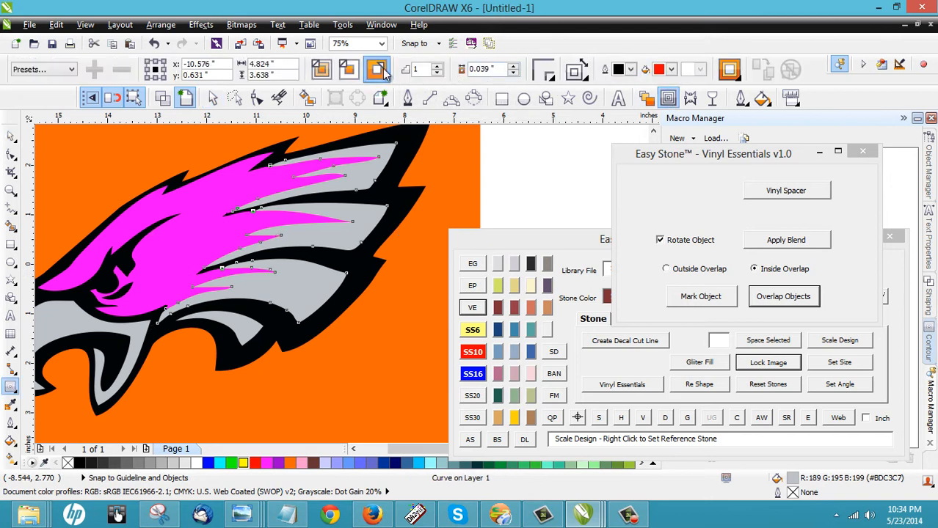
- Apply a one-step outside contour with a 0.039" offset to the combined grey feathers and break the contour group apart
click(379, 71)
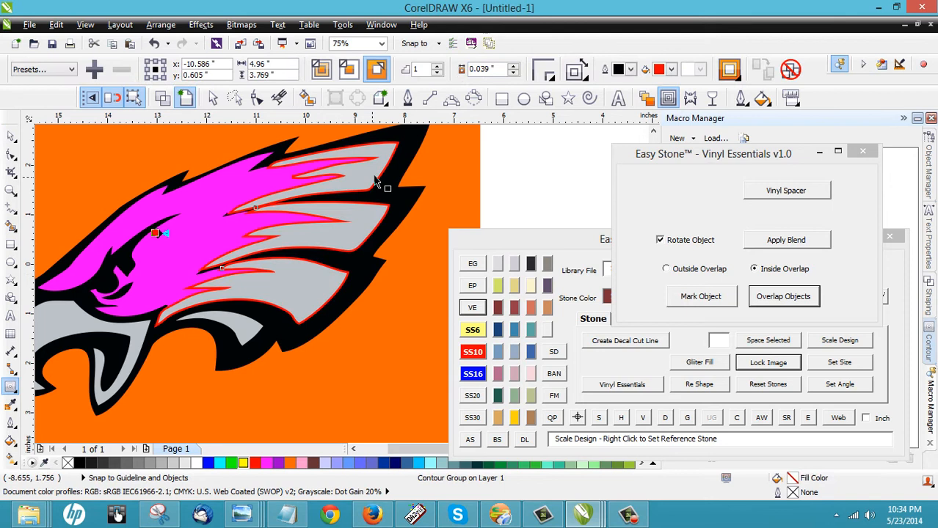
click(11, 137)
scroll(422, 161, up, 2)
click(563, 167)
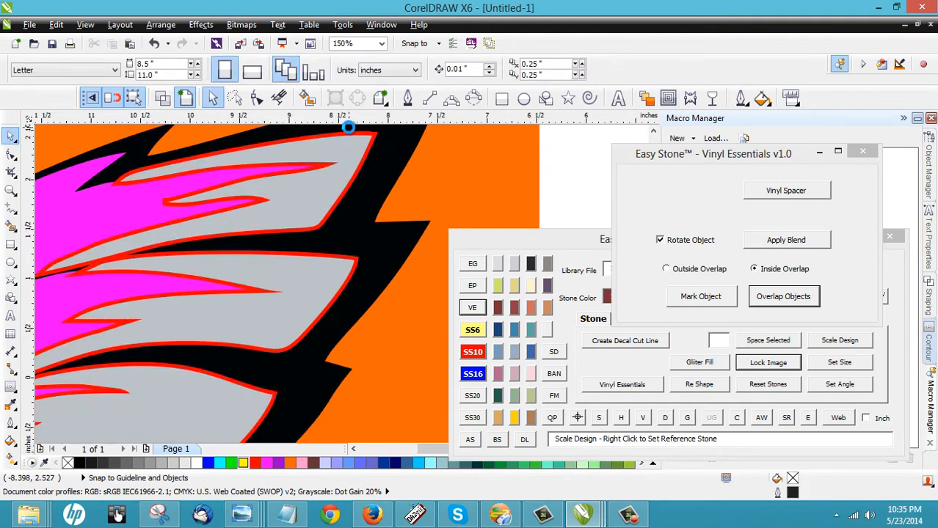
scroll(402, 171, up, 2)
click(395, 155)
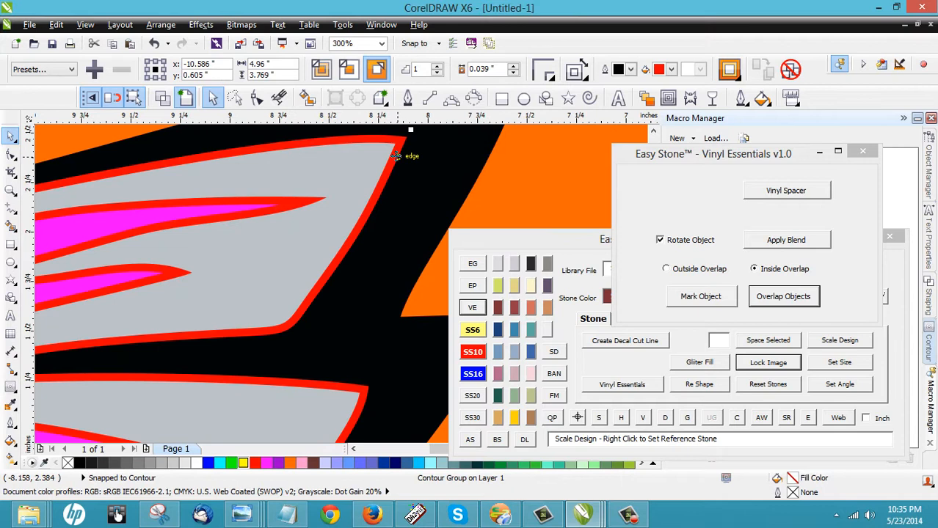
right_click(395, 156)
click(451, 178)
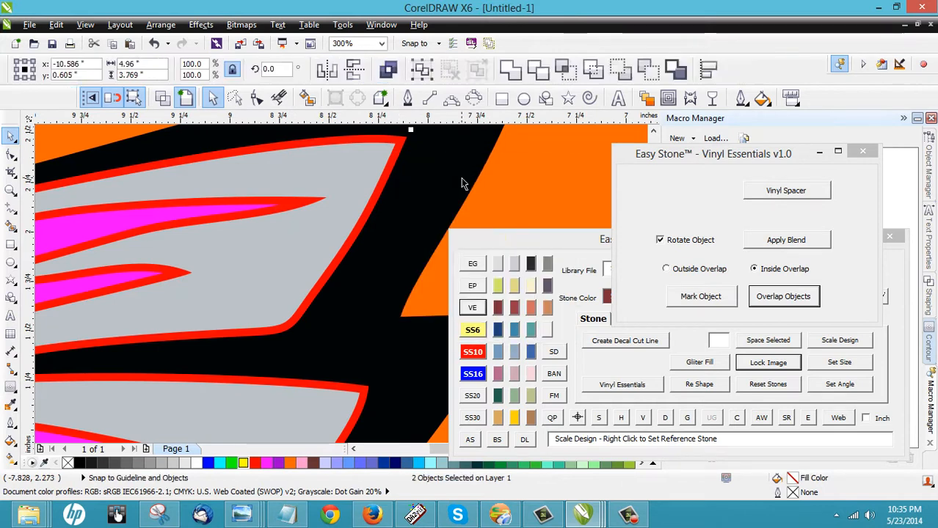
click(544, 183)
- Intersect the red contour shape with the magenta head shape and fill the resulting piece with yellow
scroll(426, 172, down, 1)
scroll(122, 205, up, 1)
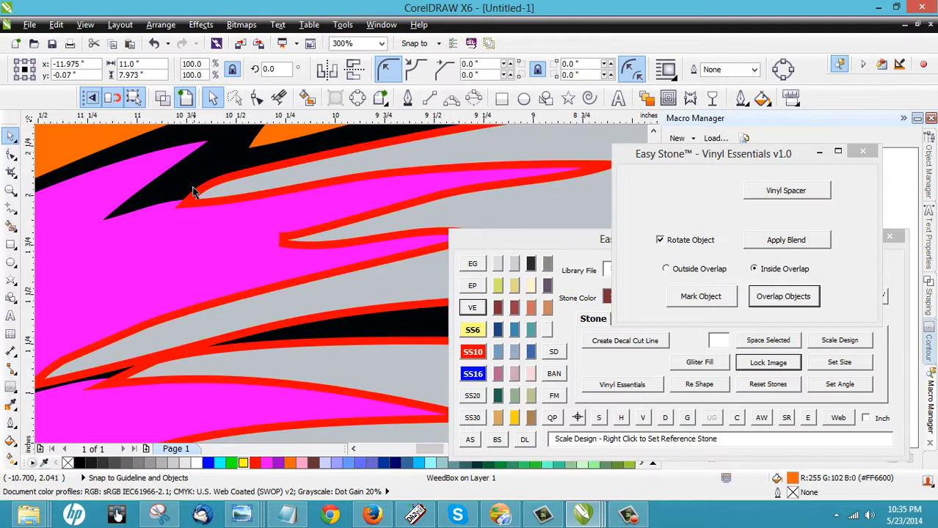
click(194, 194)
scroll(213, 195, down, 1)
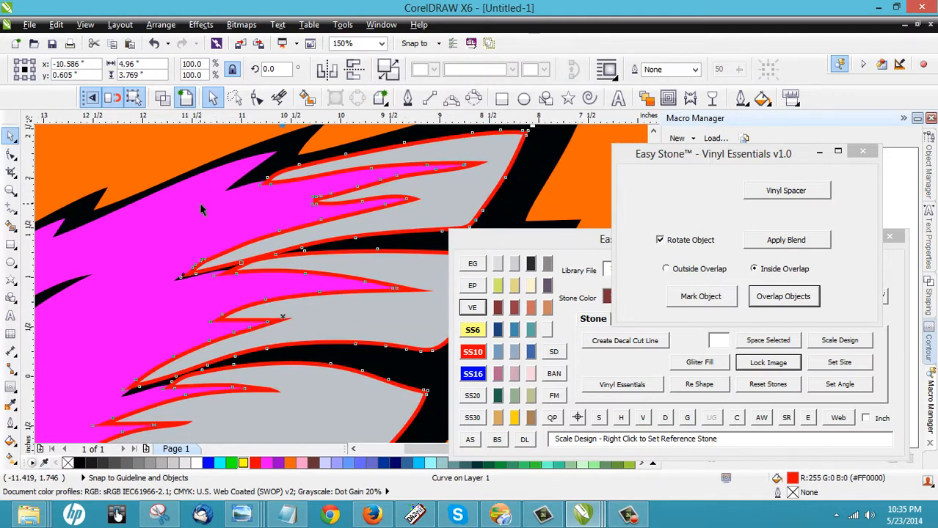
shift+click(200, 205)
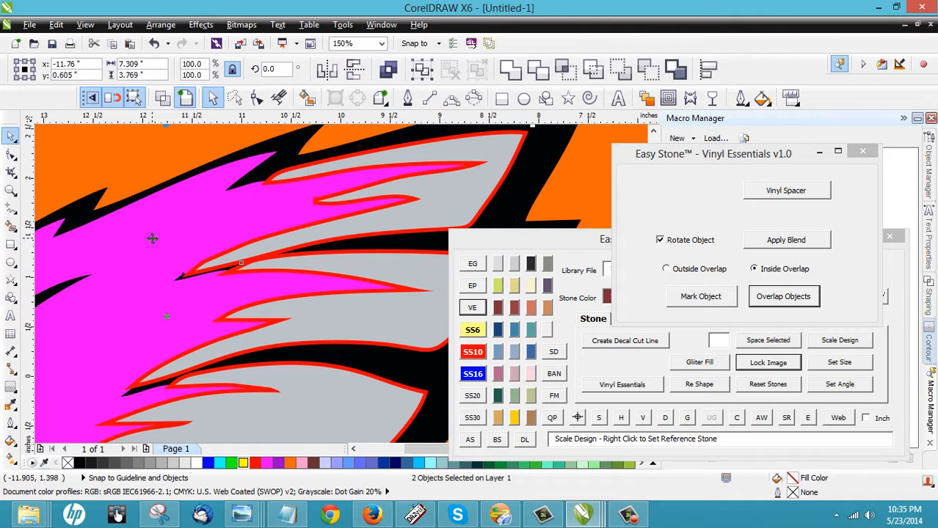
click(571, 75)
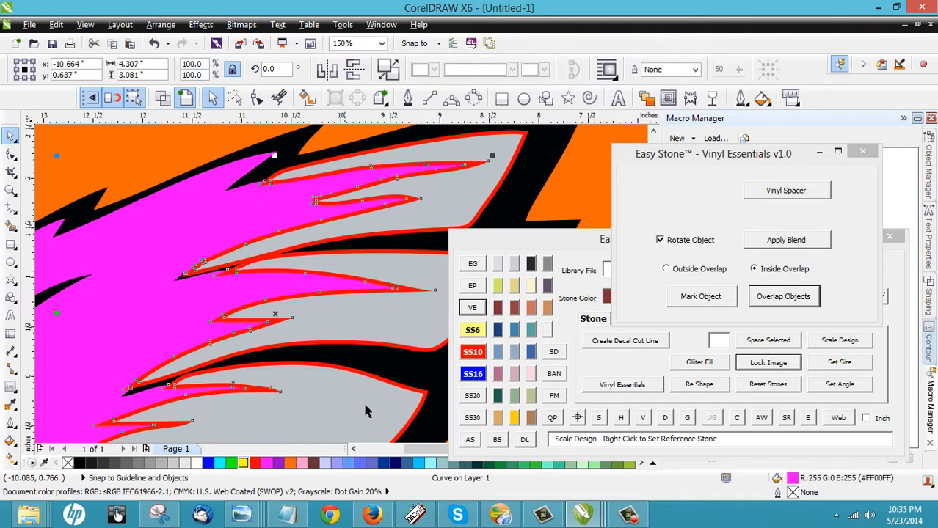
click(244, 463)
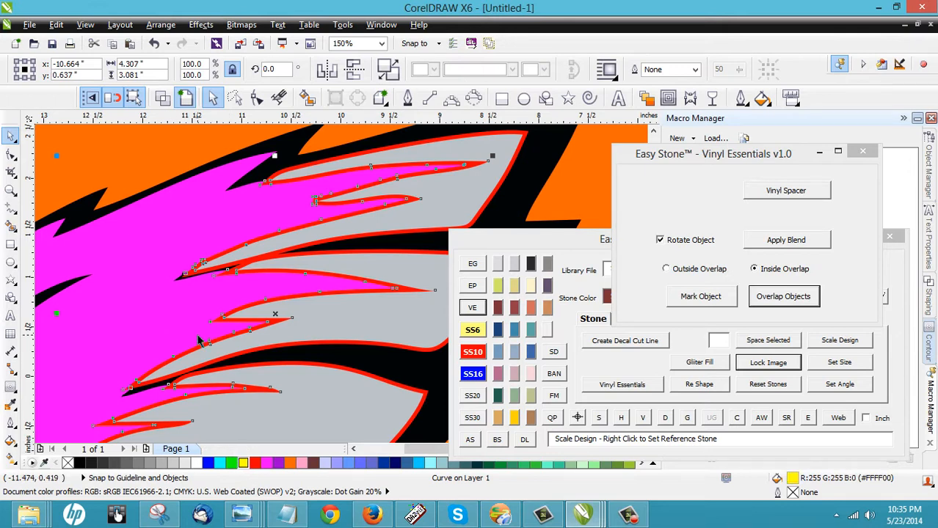
- Bring the magenta head shape in front of the yellow shape and check the yellow border along the feather tips
click(186, 229)
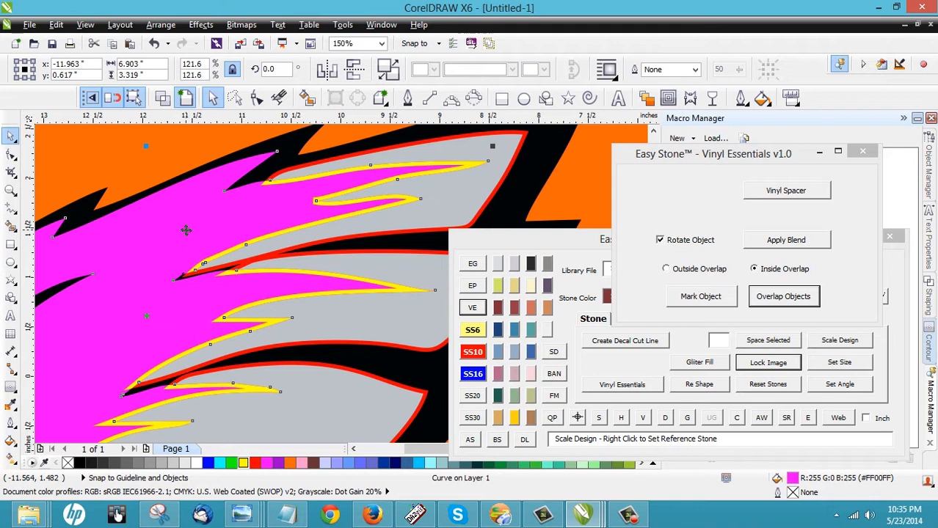
click(191, 148)
scroll(247, 210, down, 2)
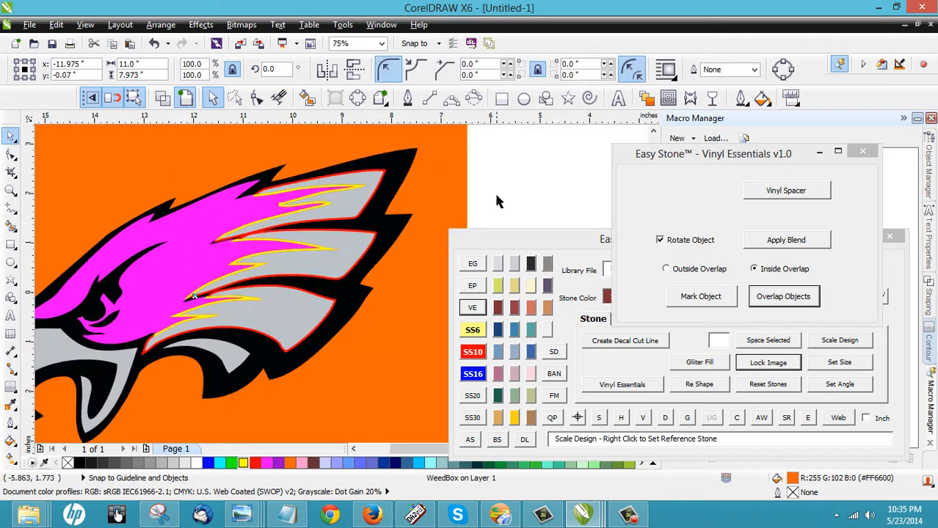
click(523, 187)
scroll(243, 220, up, 1)
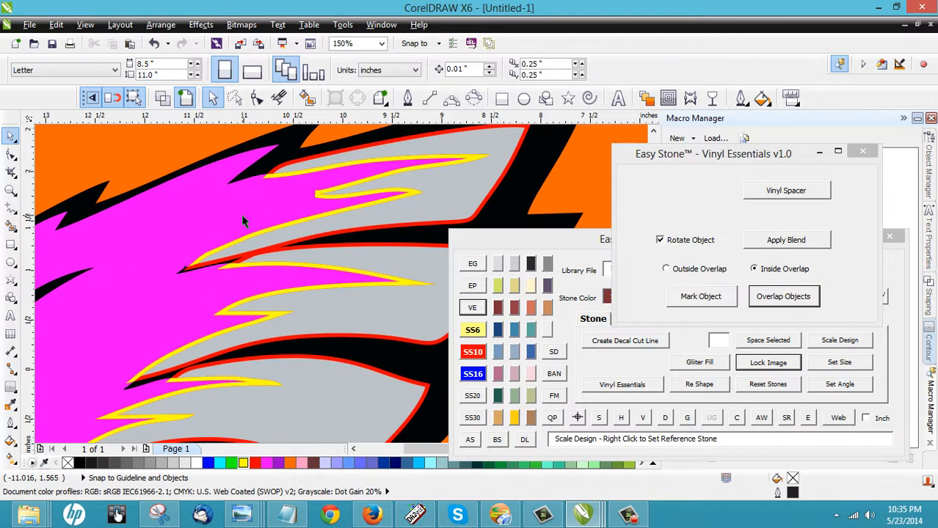
- Delete the red contour shape surrounding the grey feathers
scroll(490, 200, up, 1)
scroll(489, 200, up, 1)
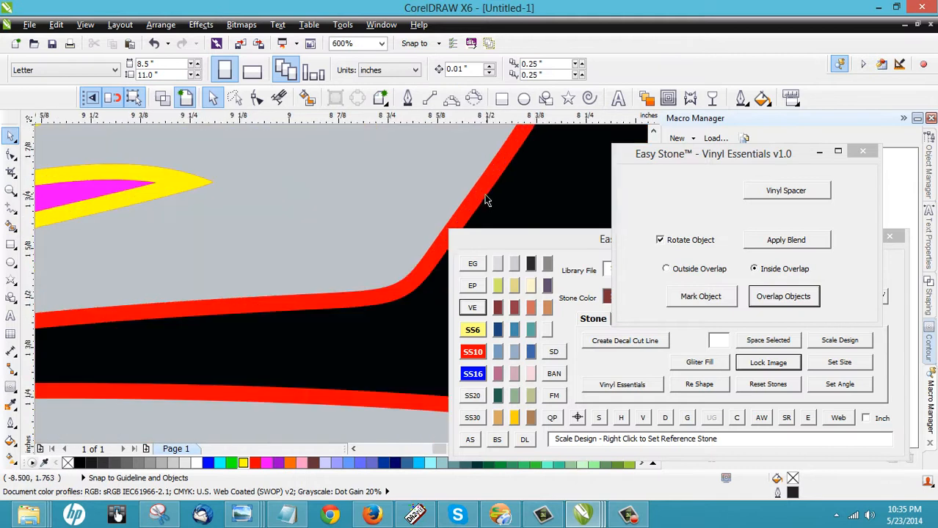
click(479, 197)
key(Delete)
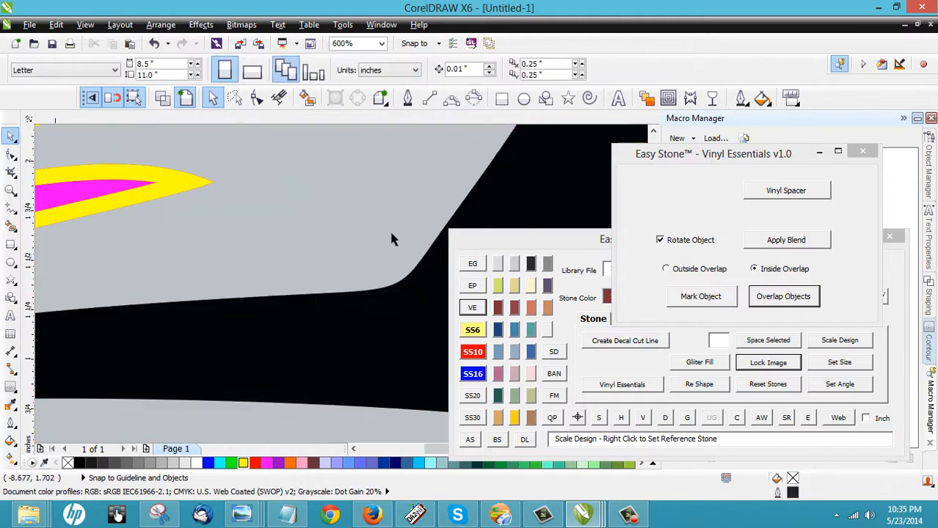
- Try to weld the yellow overlap shape to the combined grey feathers
scroll(389, 229, down, 1)
scroll(271, 221, down, 1)
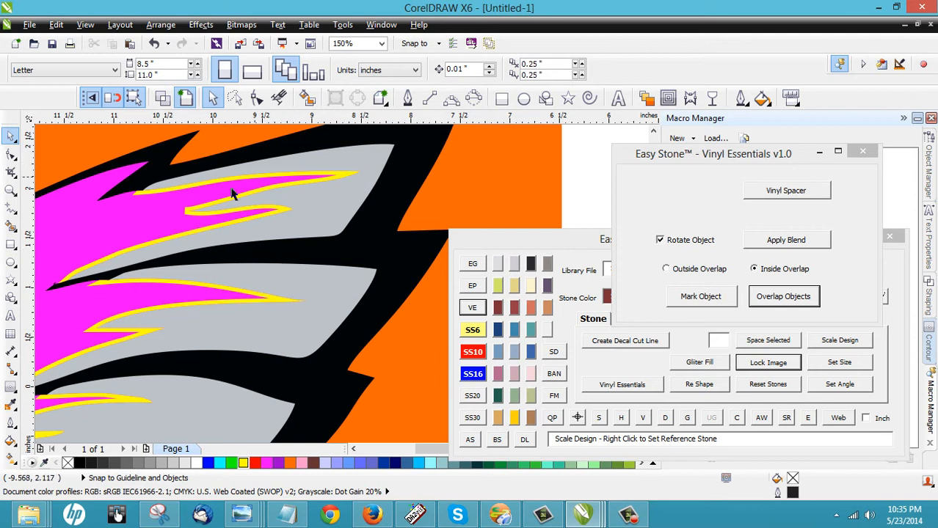
scroll(278, 176, up, 1)
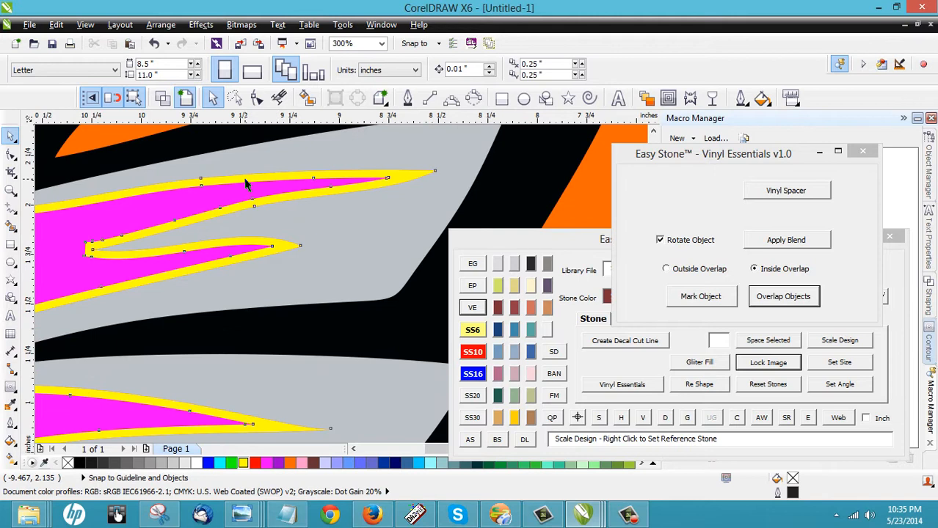
click(246, 185)
shift+click(315, 152)
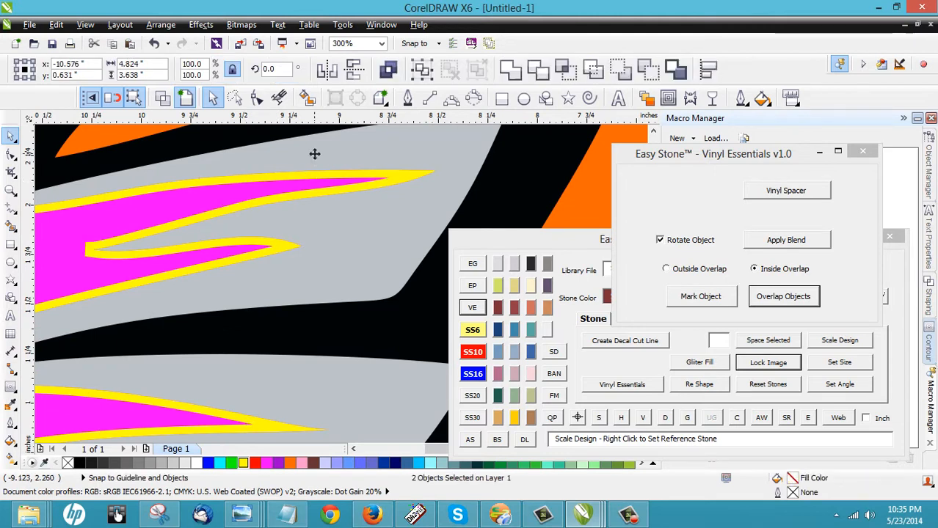
click(511, 69)
scroll(359, 221, down, 1)
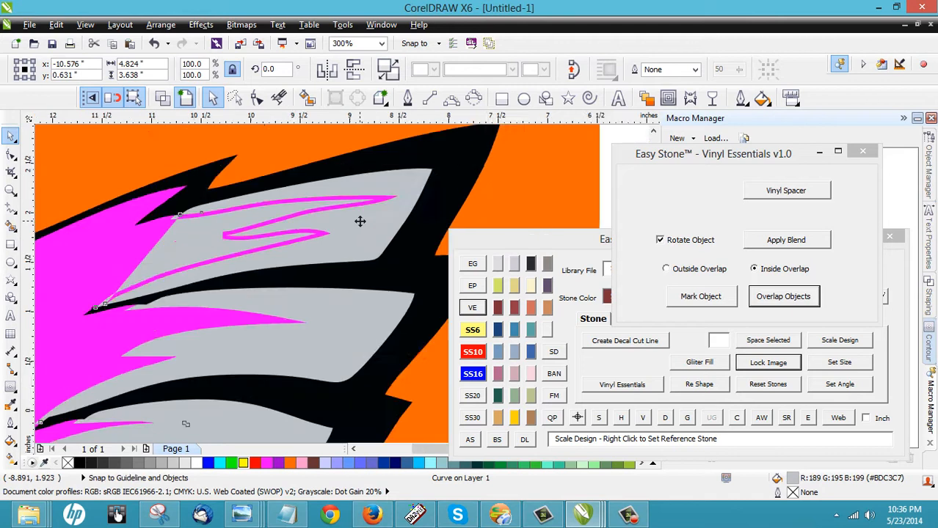
scroll(360, 221, down, 3)
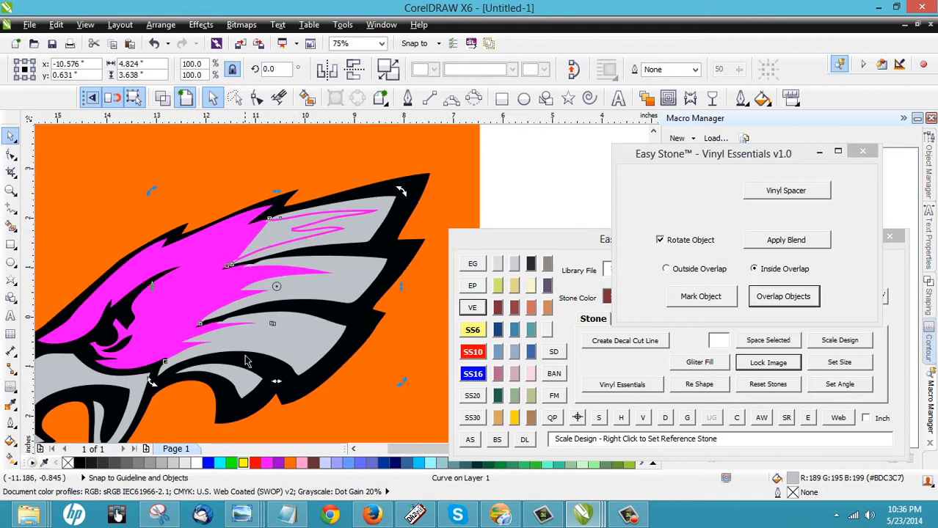
scroll(246, 360, up, 2)
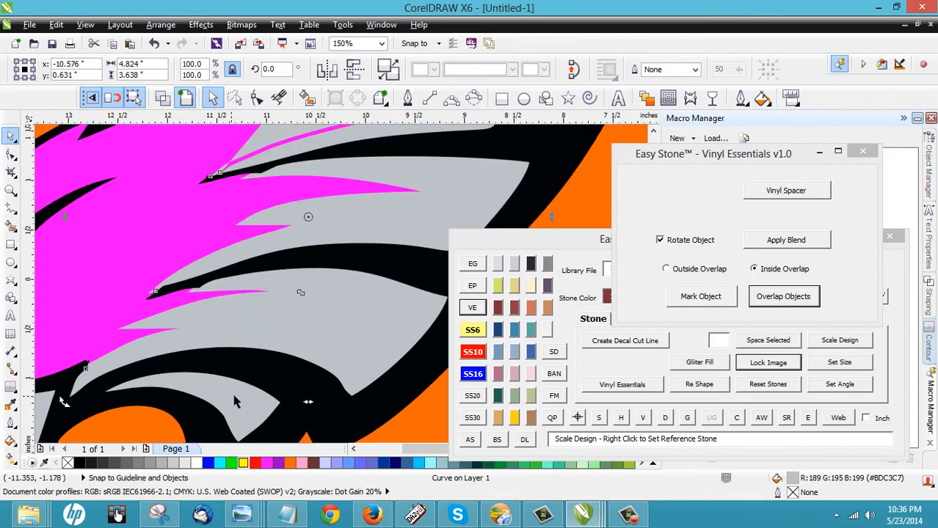
scroll(234, 399, down, 2)
scroll(379, 201, up, 2)
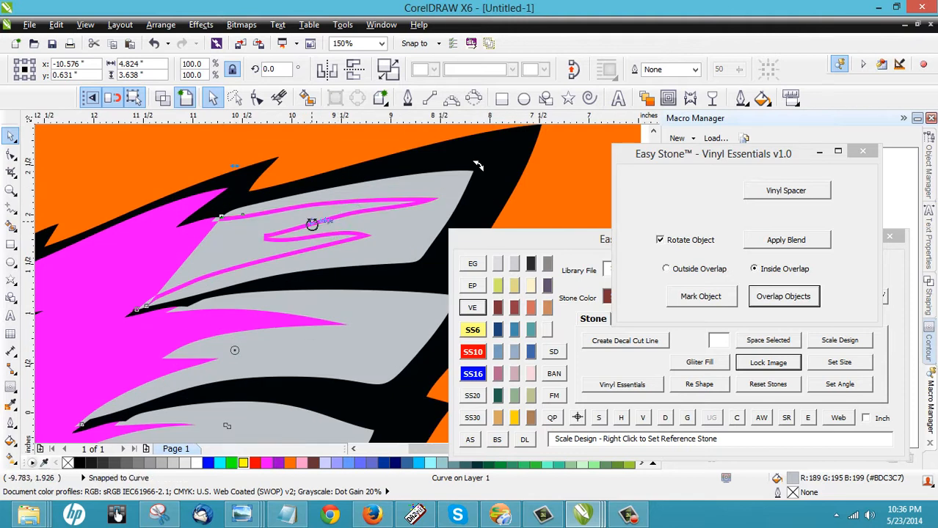
key(ctrl+z)
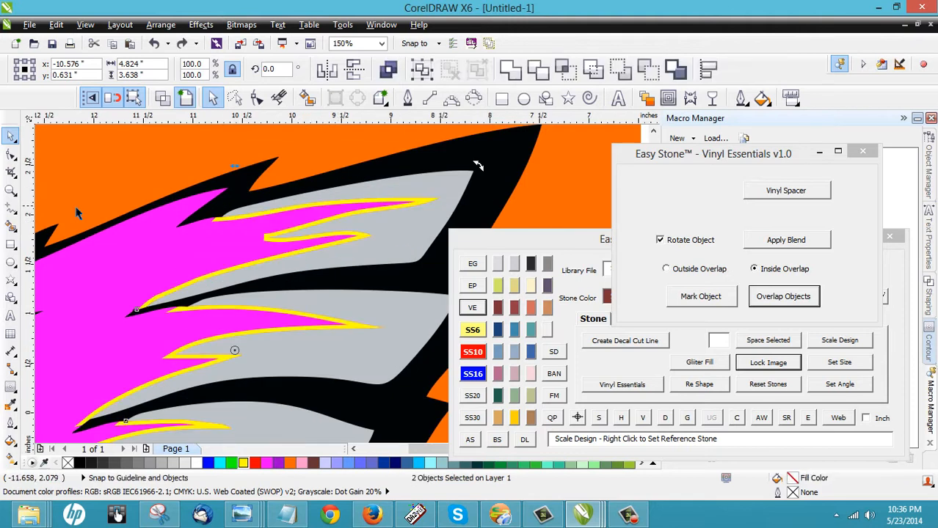
- Open the yellow overlap shape along the top feather for node editing with the Shape tool
click(143, 174)
scroll(317, 207, up, 2)
click(377, 200)
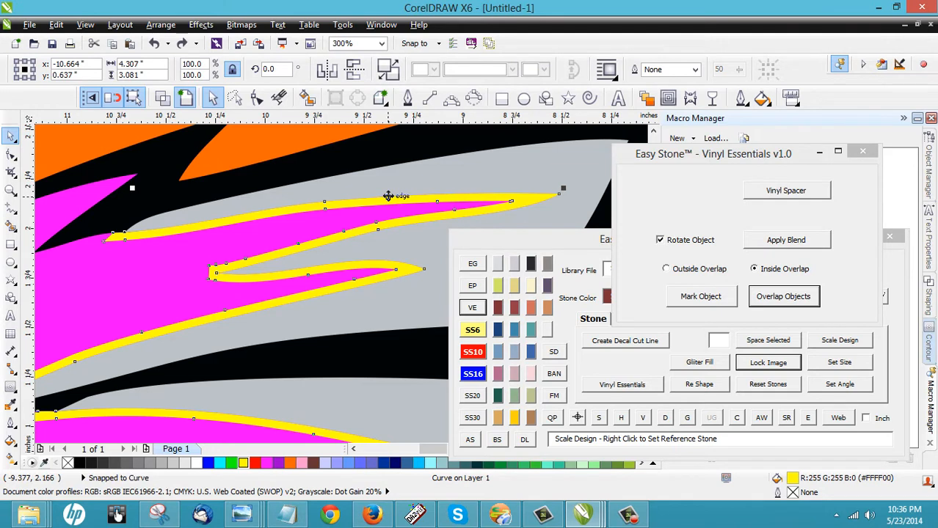
click(153, 173)
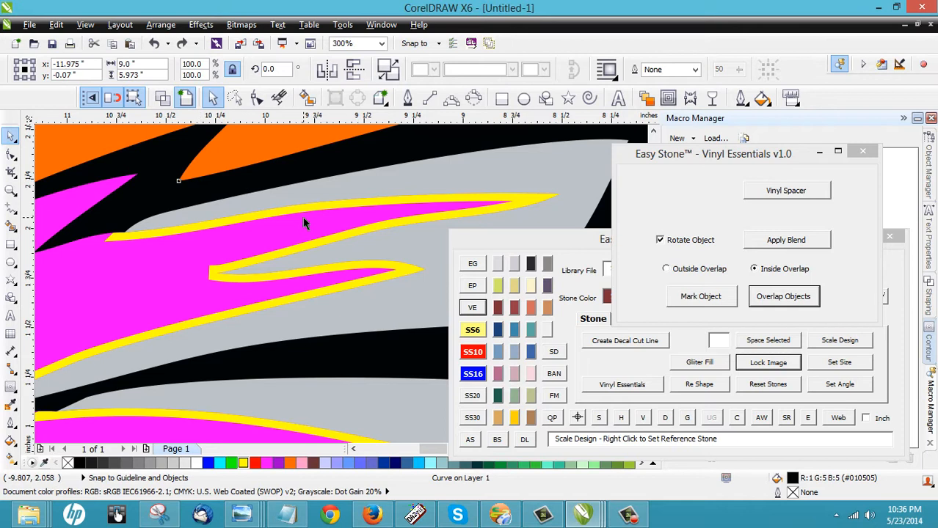
click(321, 207)
key(F10)
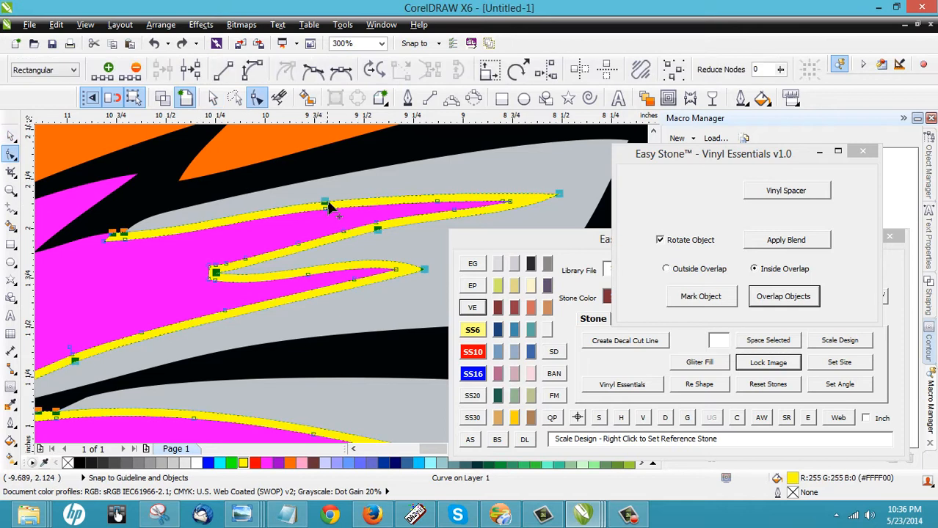
- Try to move an edge node of the top grey feather upward
click(307, 192)
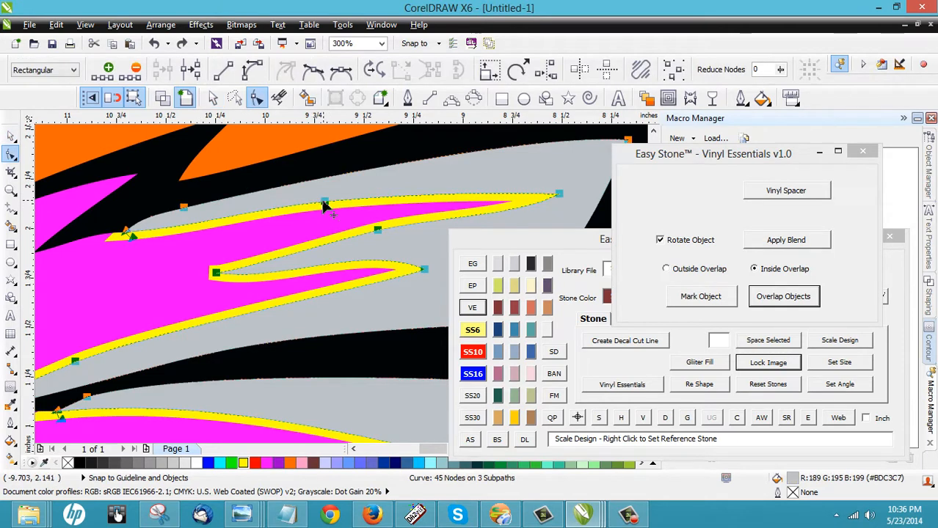
drag(324, 203, 336, 184)
key(ctrl+z)
click(179, 194)
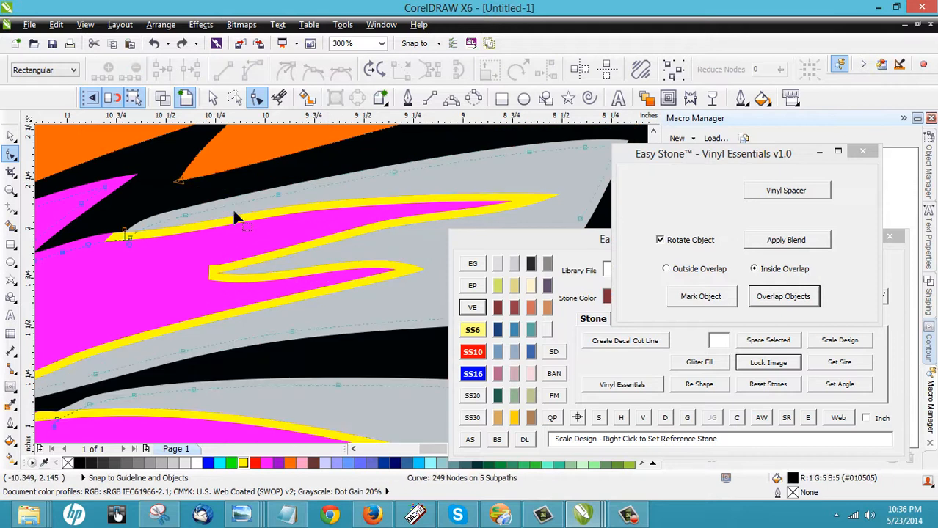
- Move three outer nodes of the yellow shape along the top feather's strips farther into the grey area
click(222, 222)
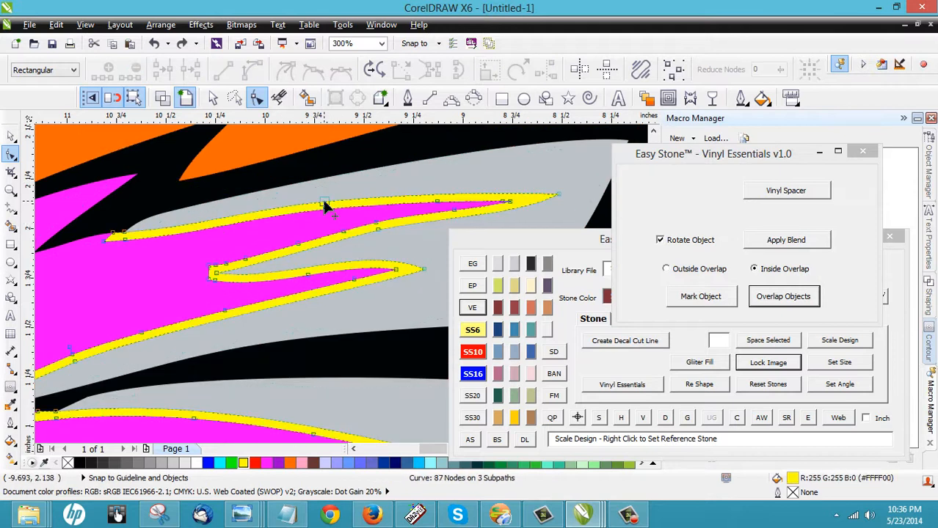
drag(324, 204, 332, 192)
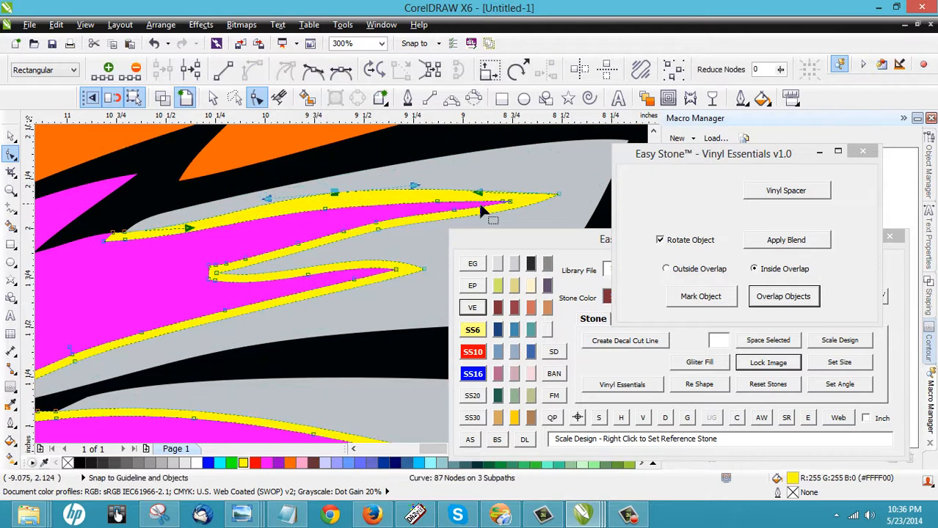
drag(375, 226, 386, 239)
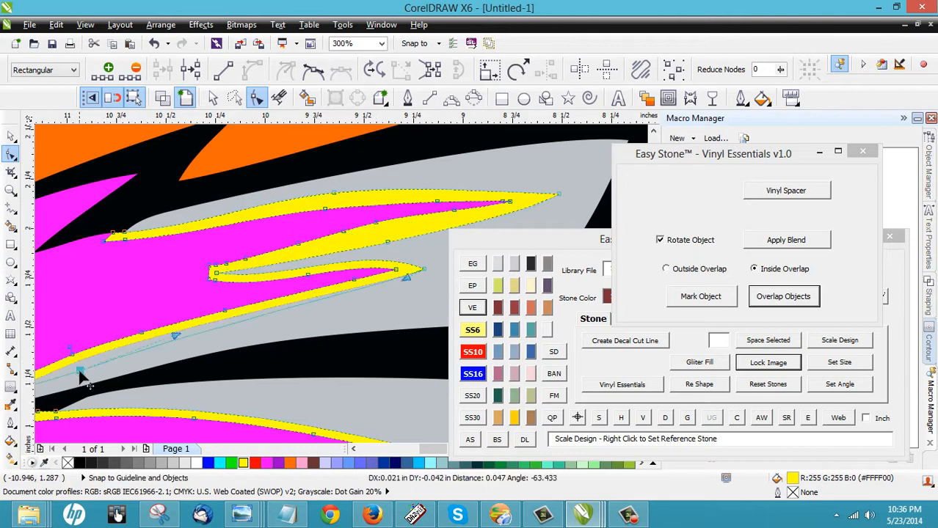
click(82, 369)
- Weld the widened yellow shape to the combined grey feathers as one grey curve
click(11, 136)
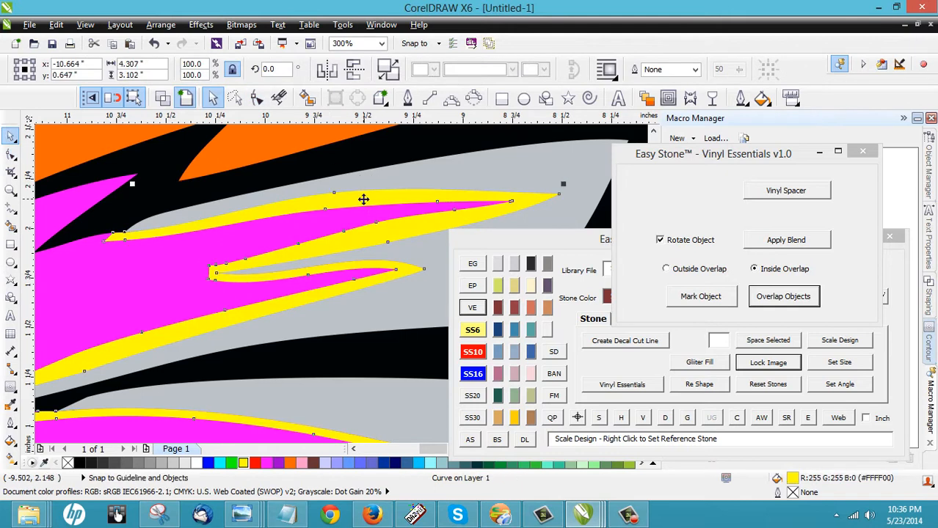
shift+click(471, 165)
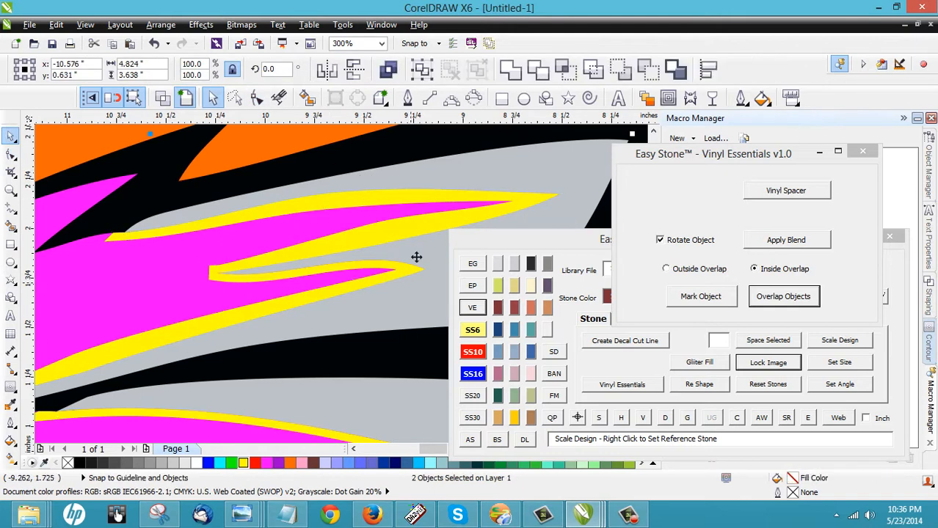
click(512, 69)
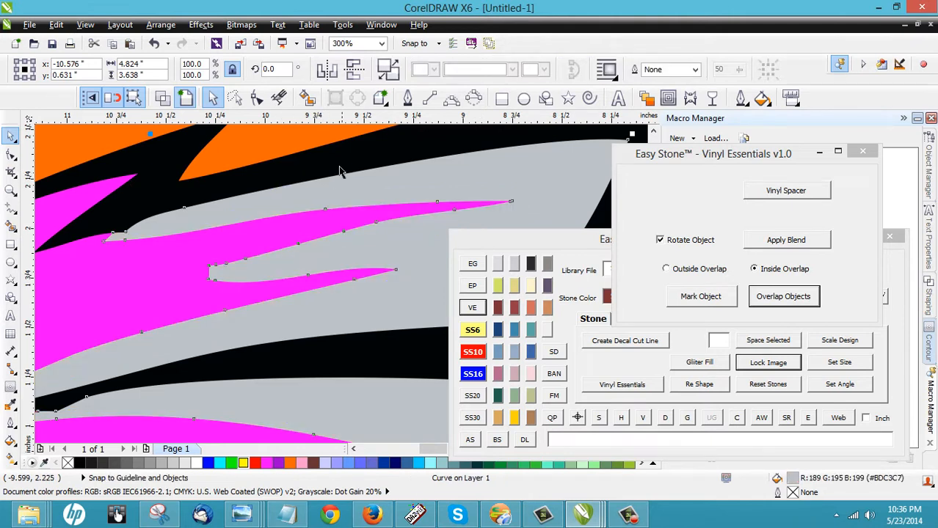
- Delete the cluster of stray nodes inside the bottom grey feather of the grey curve
scroll(339, 161, down, 4)
key(F10)
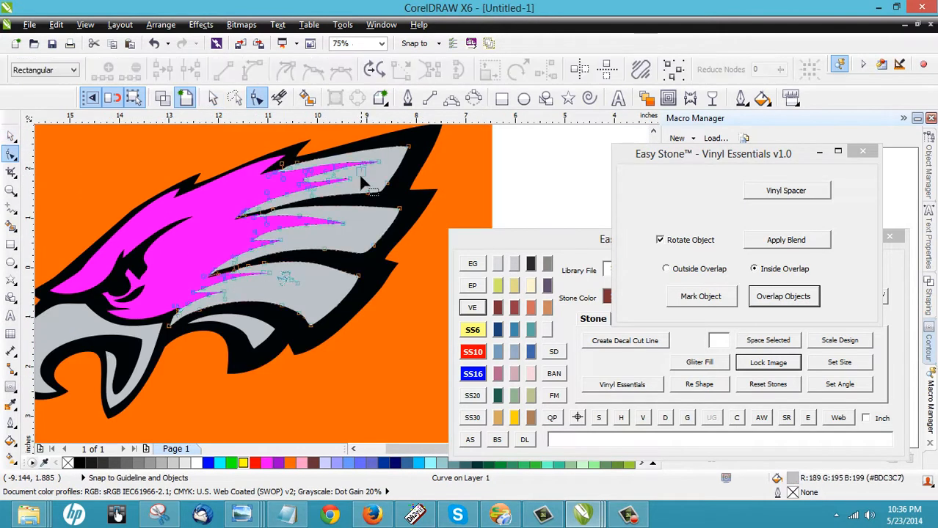
scroll(269, 293, up, 2)
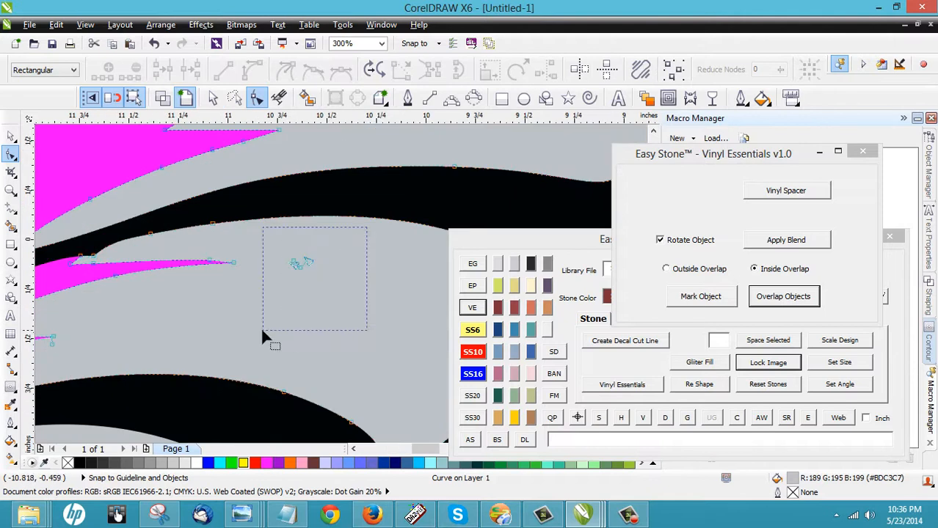
drag(263, 331, 263, 332)
scroll(282, 277, down, 1)
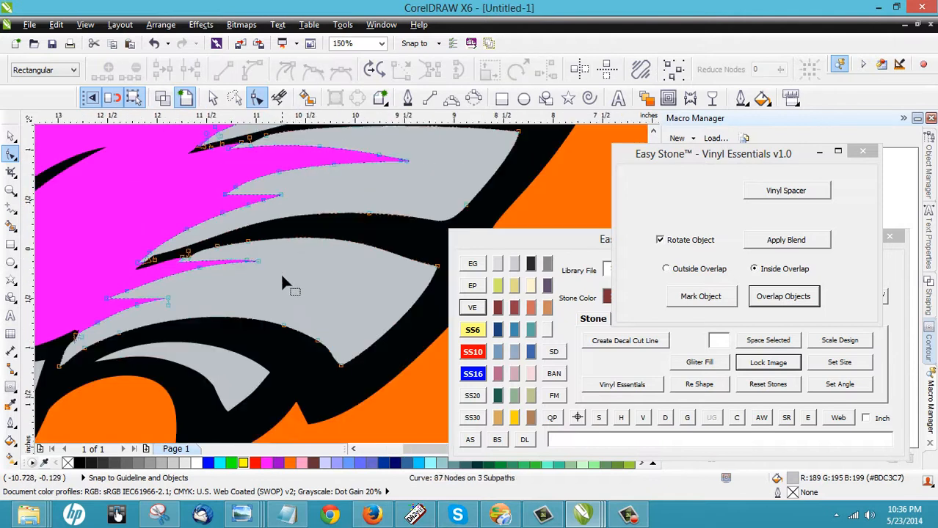
- Bring the magenta head shape in front of the combined grey feathers
scroll(216, 339, down, 1)
scroll(286, 214, up, 1)
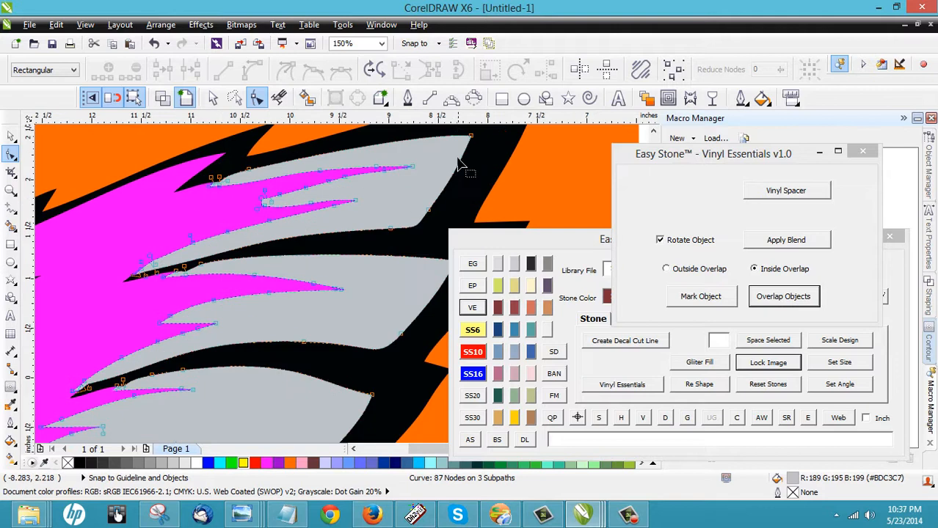
scroll(460, 166, up, 1)
scroll(389, 195, down, 1)
scroll(399, 231, down, 1)
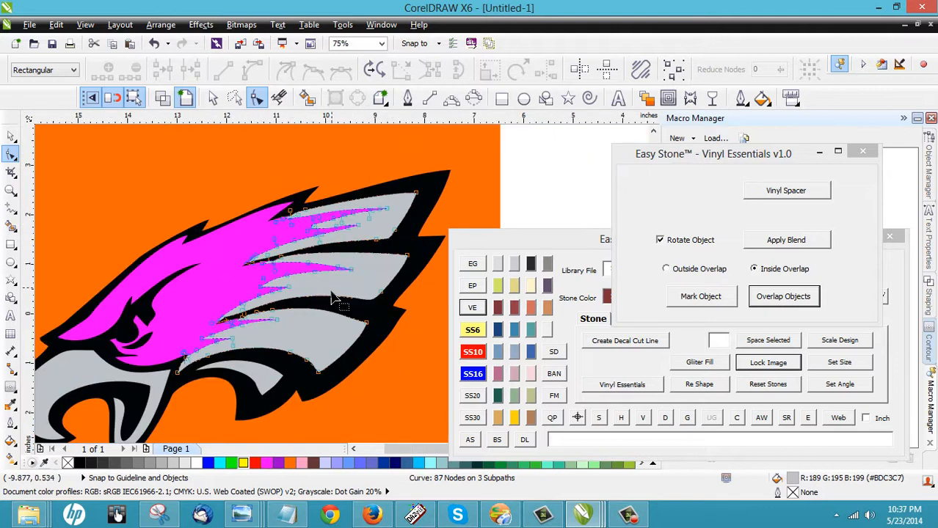
click(11, 136)
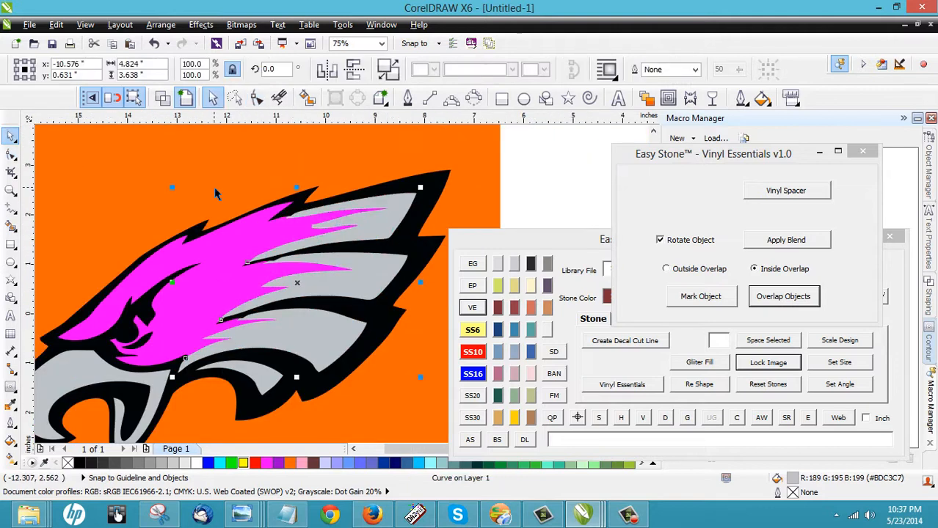
click(242, 255)
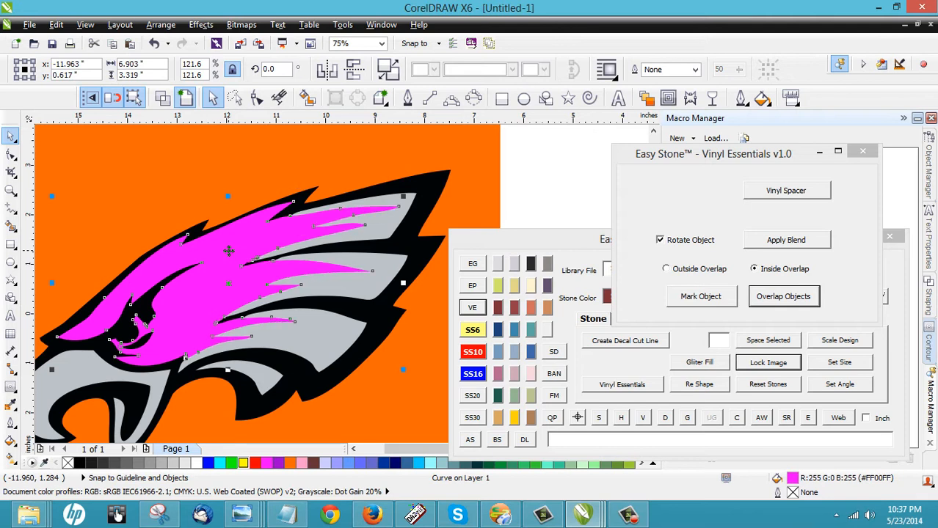
click(513, 194)
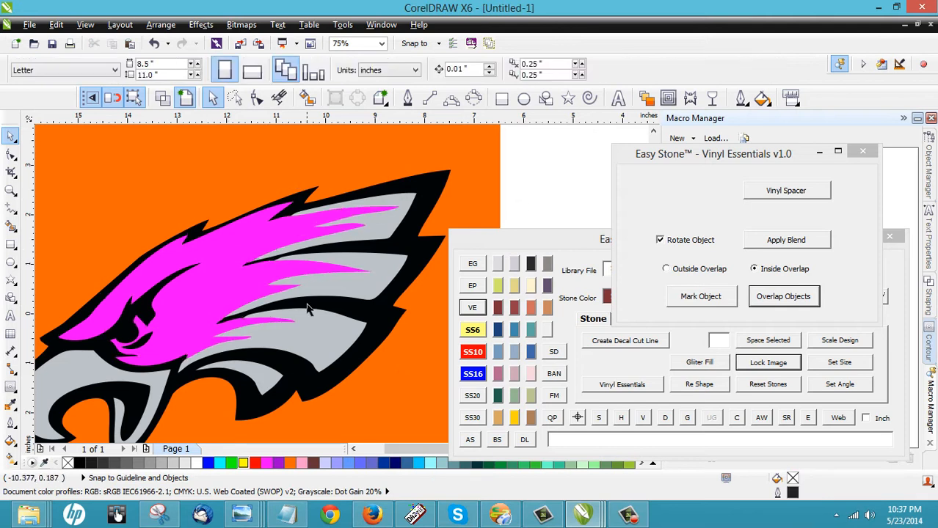
- Open the grey feathers for node editing and examine how far their edges extend beneath the magenta strips
double_click(302, 342)
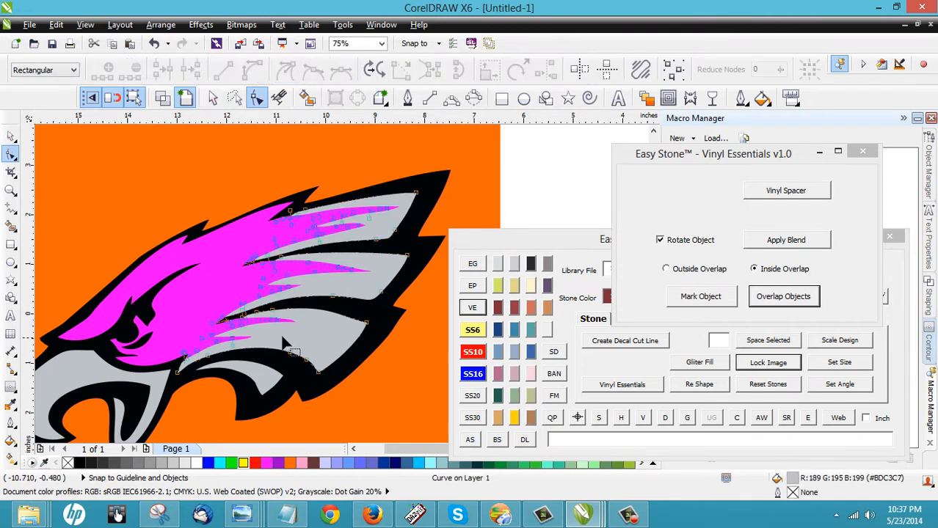
scroll(263, 336, up, 1)
scroll(136, 380, up, 1)
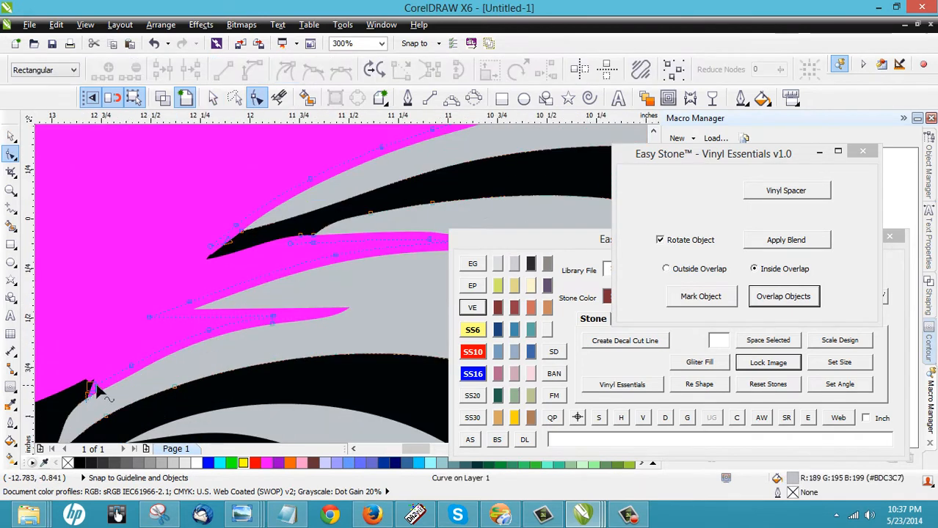
click(271, 321)
scroll(246, 270, down, 1)
scroll(351, 178, up, 1)
scroll(335, 235, down, 1)
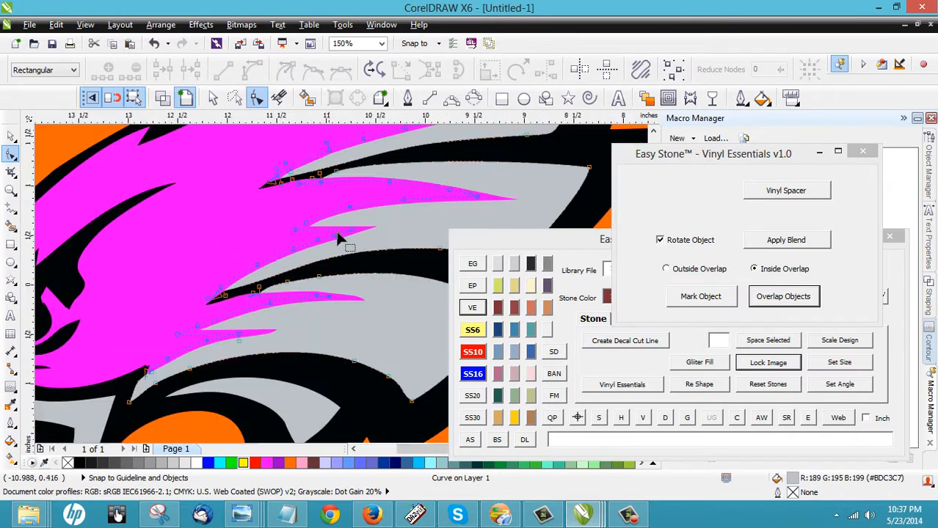
scroll(379, 194, up, 1)
scroll(297, 224, down, 1)
scroll(292, 264, down, 1)
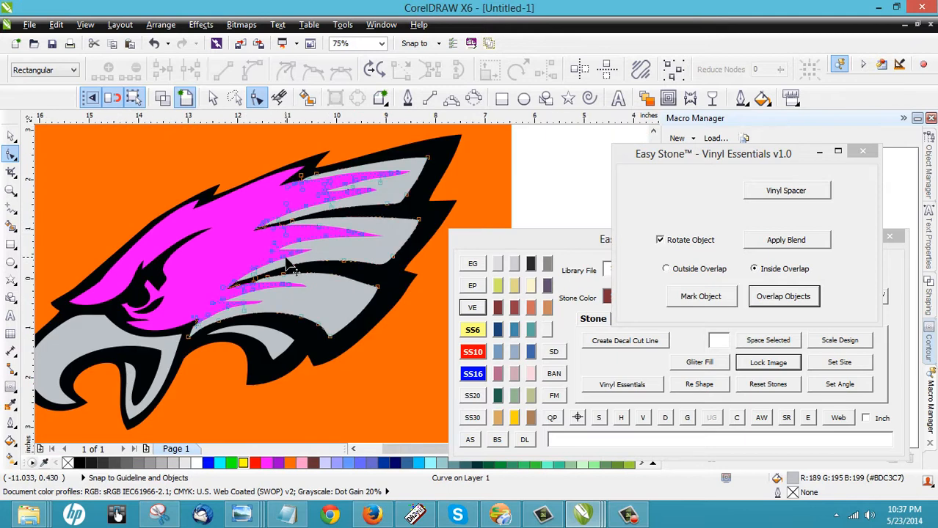
click(10, 138)
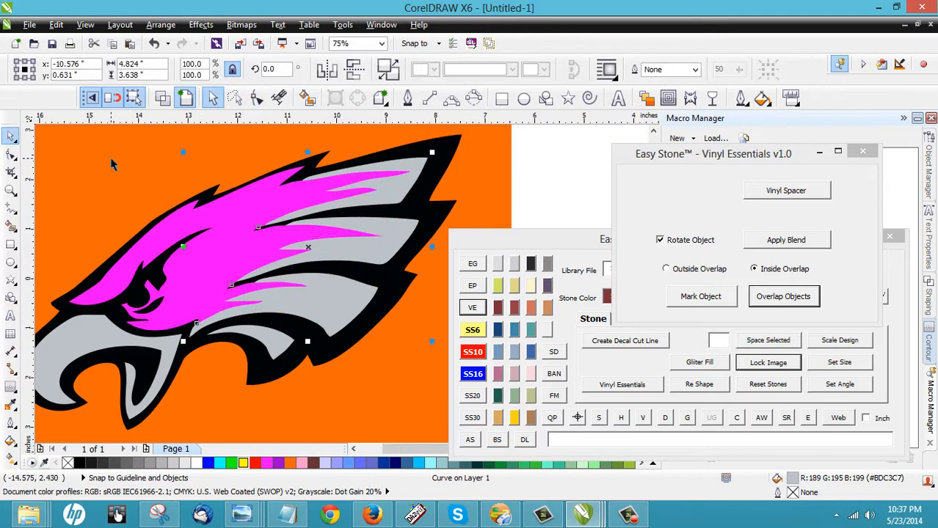
- Nudge the magenta head shape 0.05 inches left and 0.03 inches back right over the grey feathers
click(231, 229)
click(286, 203)
scroll(335, 171, up, 1)
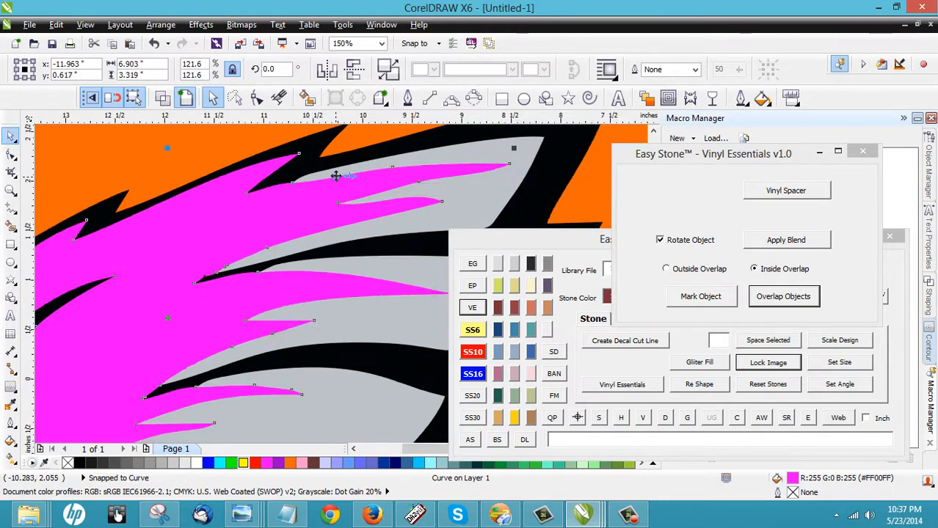
scroll(350, 190, up, 1)
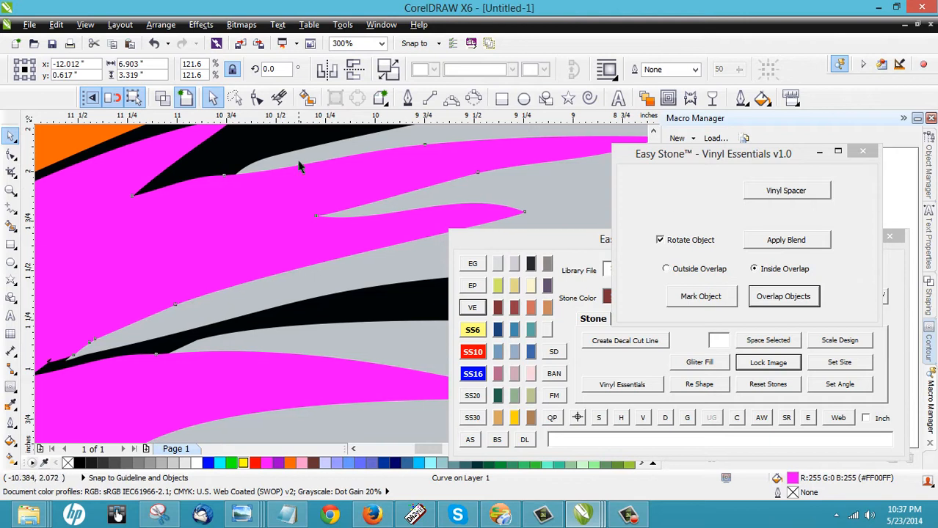
scroll(272, 231, down, 2)
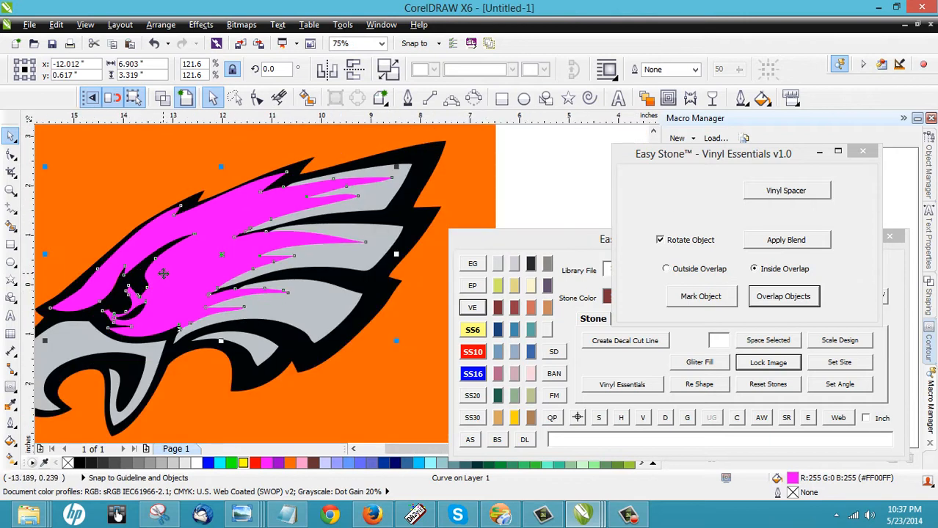
key(Right)
key(Right)
key(Right)
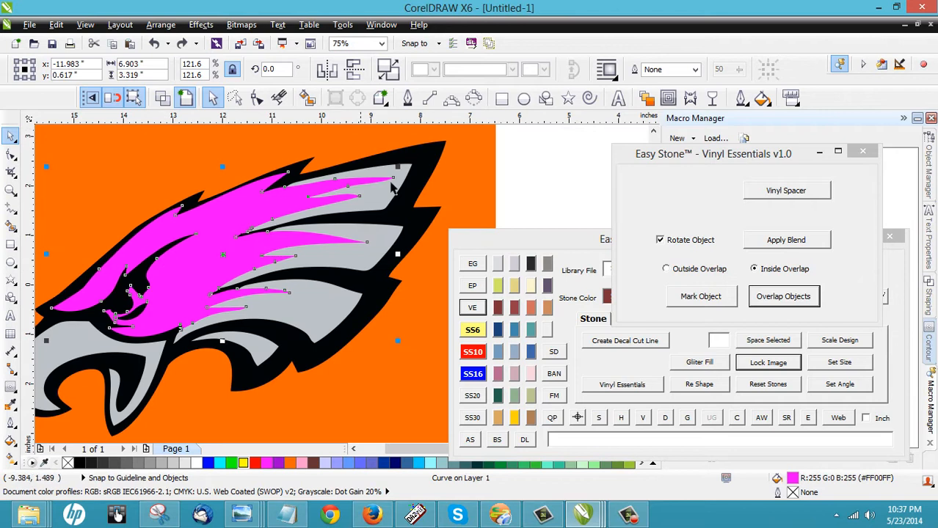
click(542, 197)
- Examine the grey feathers' nodes and the magenta overlap across the whole eagle logo
scroll(270, 187, up, 1)
double_click(468, 196)
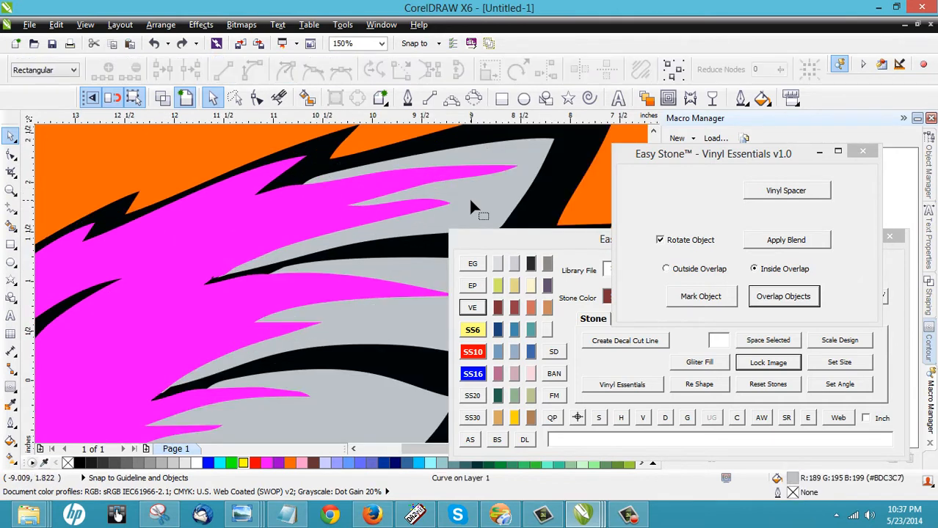
scroll(394, 212, down, 1)
click(11, 136)
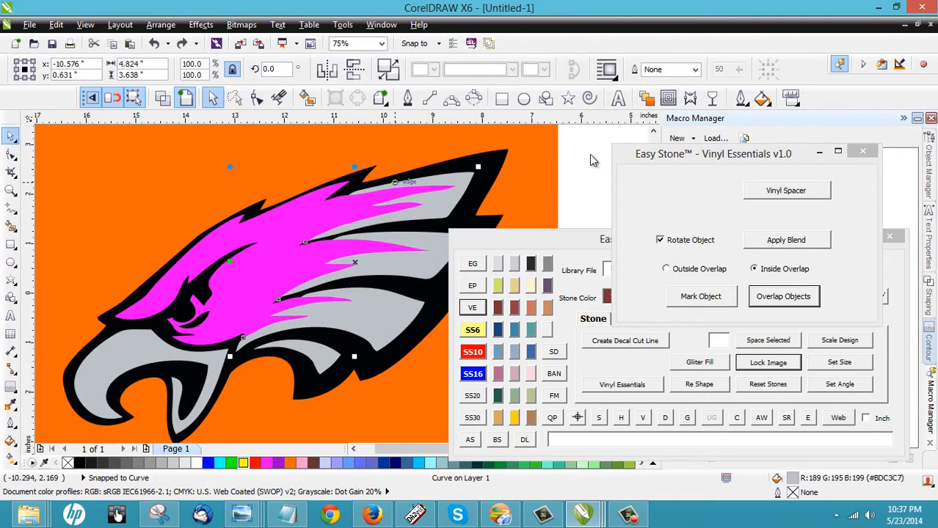
click(560, 168)
scroll(256, 213, down, 1)
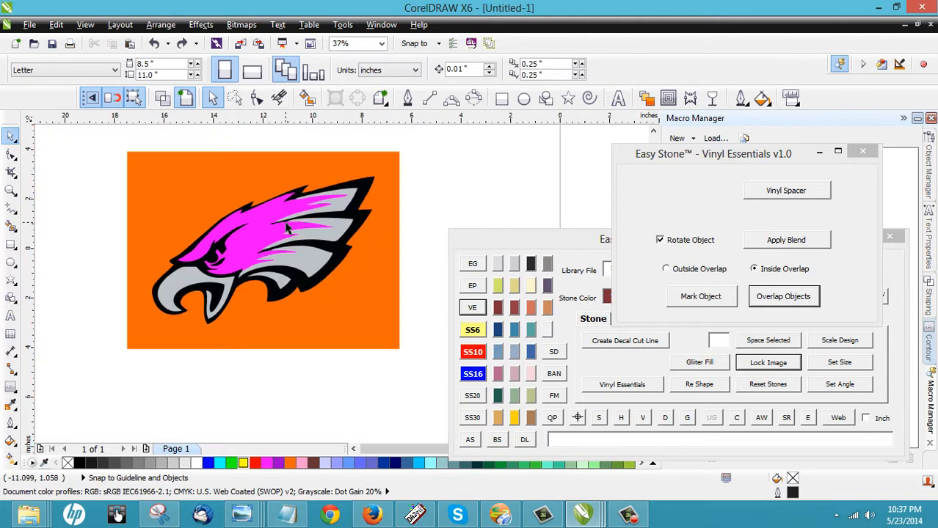
scroll(291, 226, up, 1)
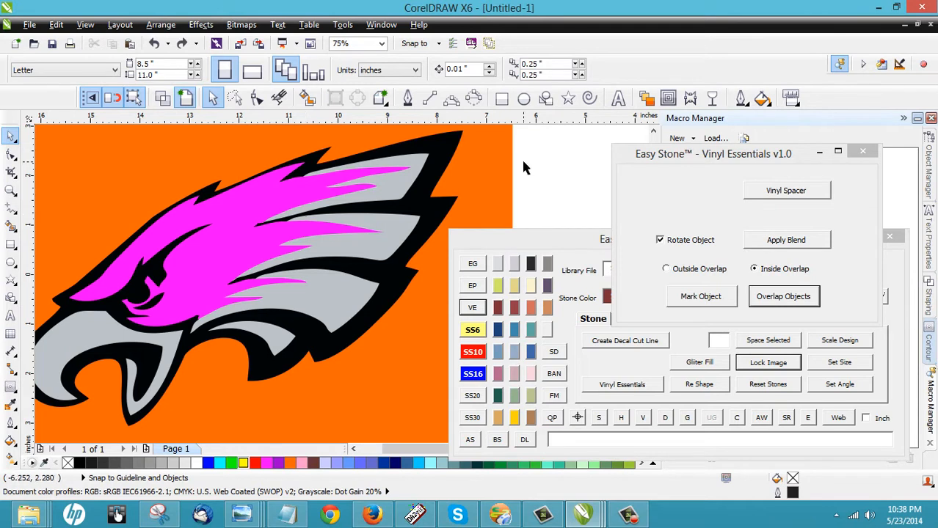
scroll(371, 255, down, 2)
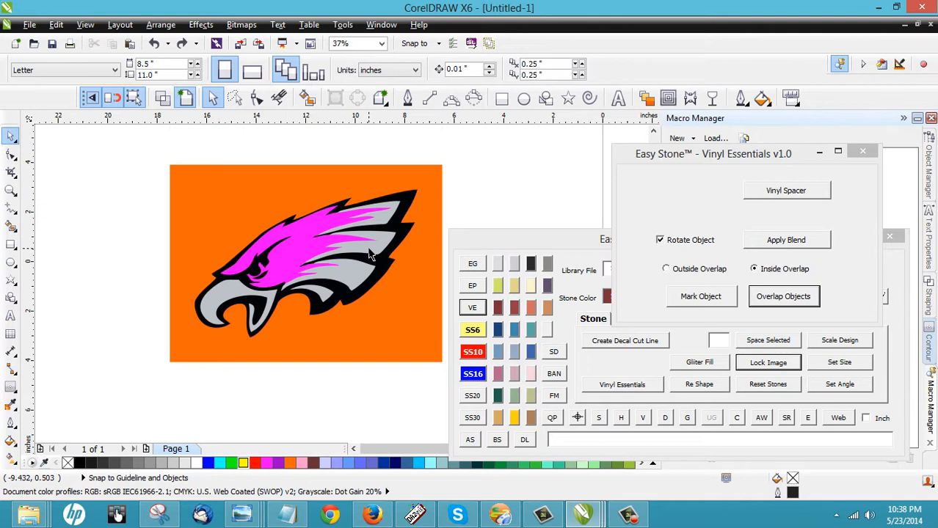
scroll(350, 246, up, 2)
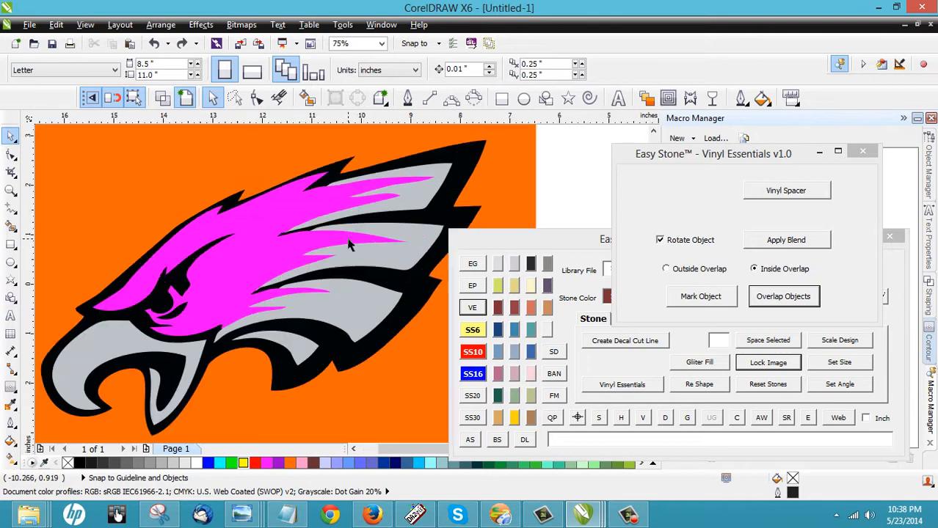